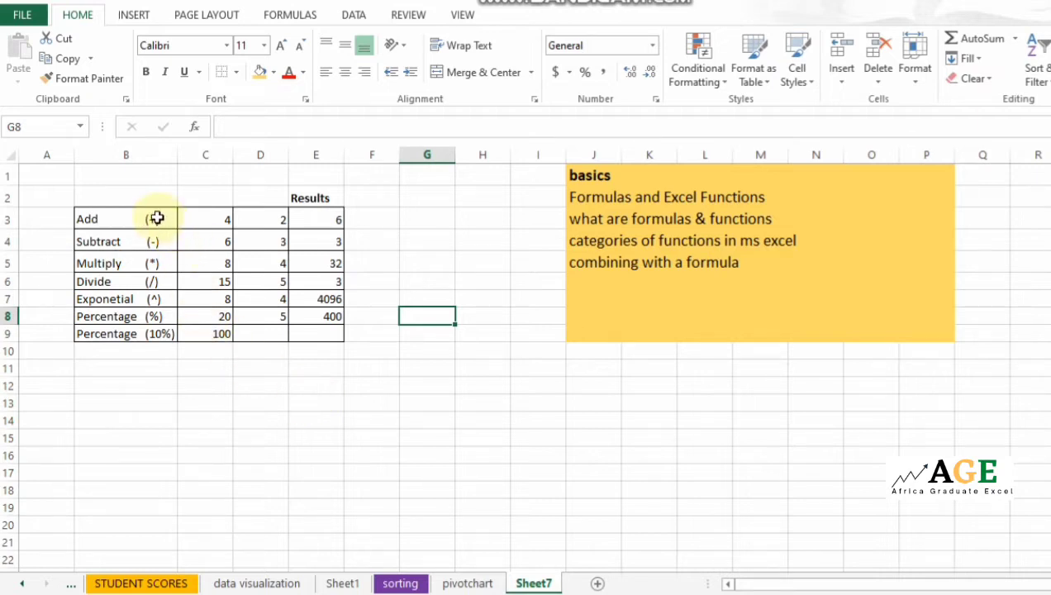
Clear the operation labels in B3:B9 and the results in E3:E8.
left_click_drag(157, 217, 162, 335)
key("Delete")
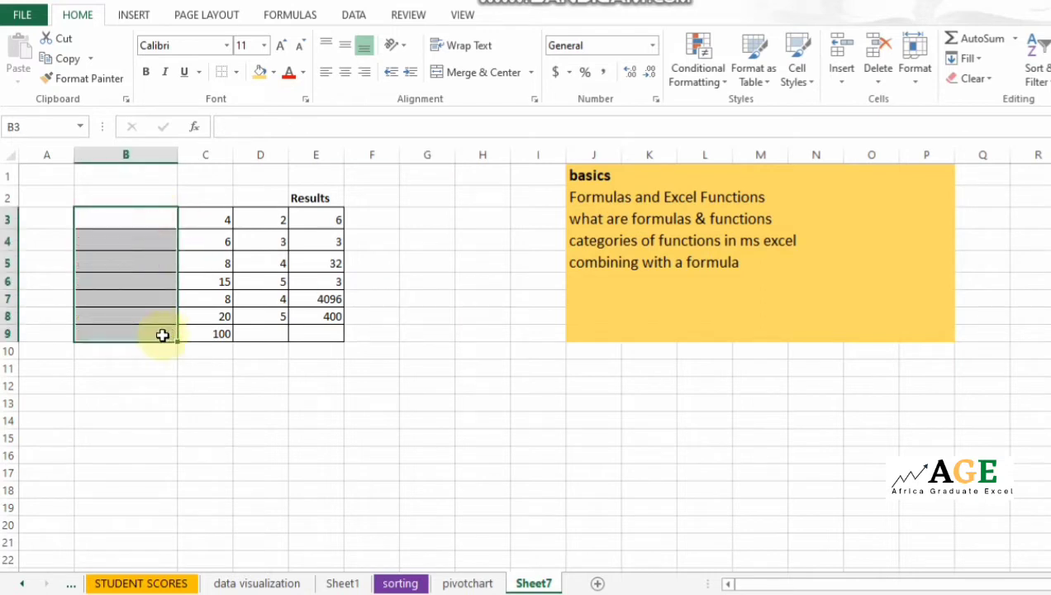
left_click(330, 218)
left_click_drag(330, 248, 329, 317)
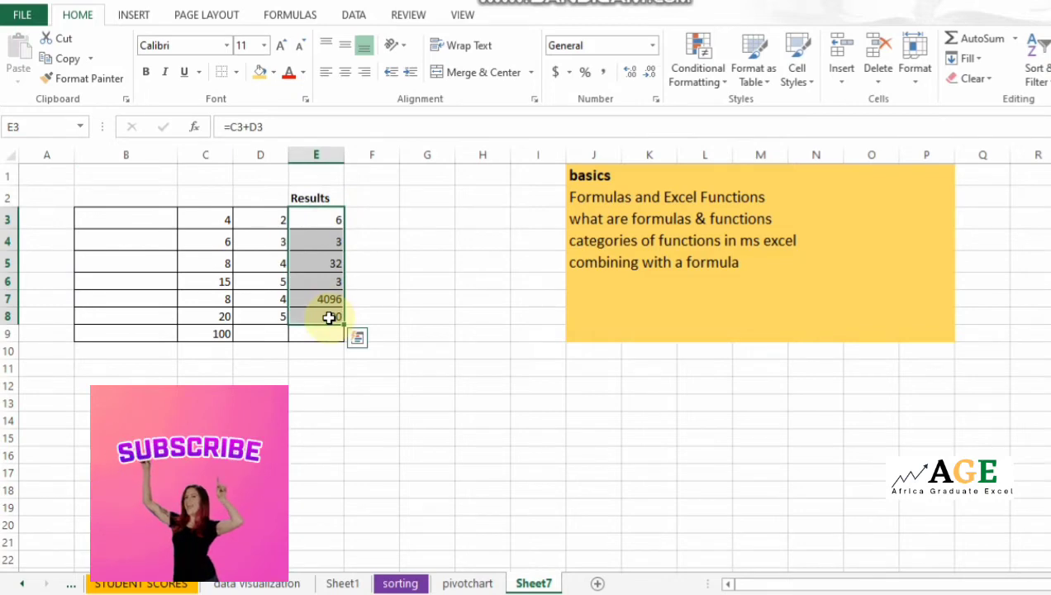
key("Delete")
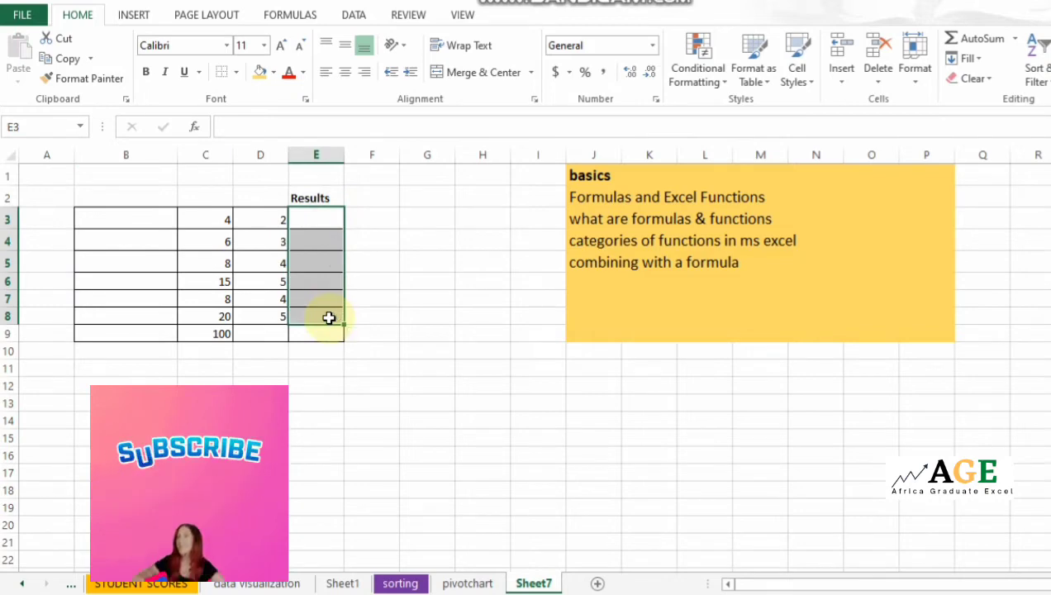
Enter the function labels sum, max, ave, min, count and int down cells B3 to B8.
left_click(148, 217)
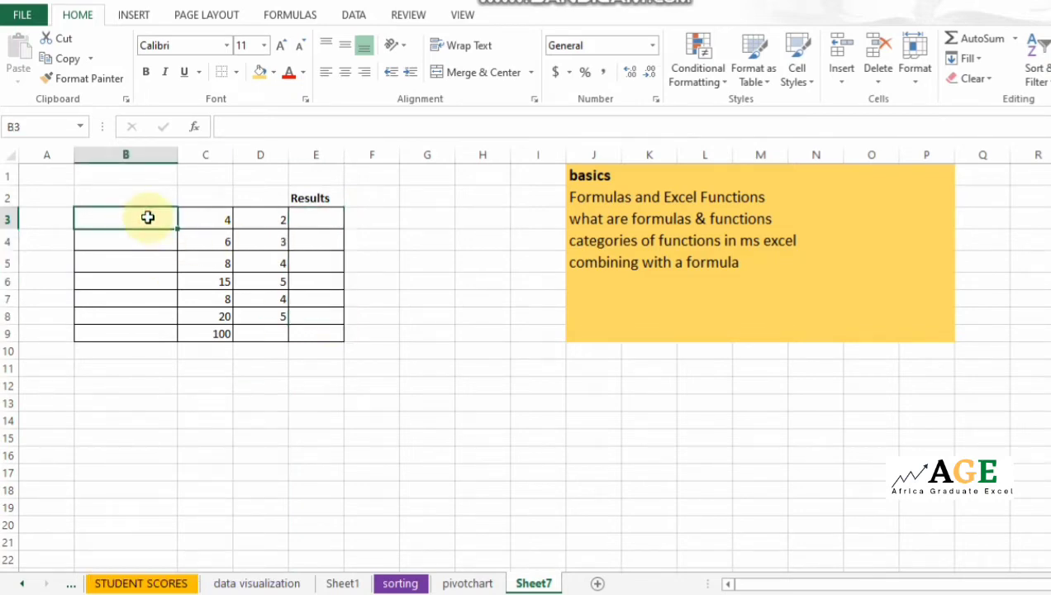
type("sum")
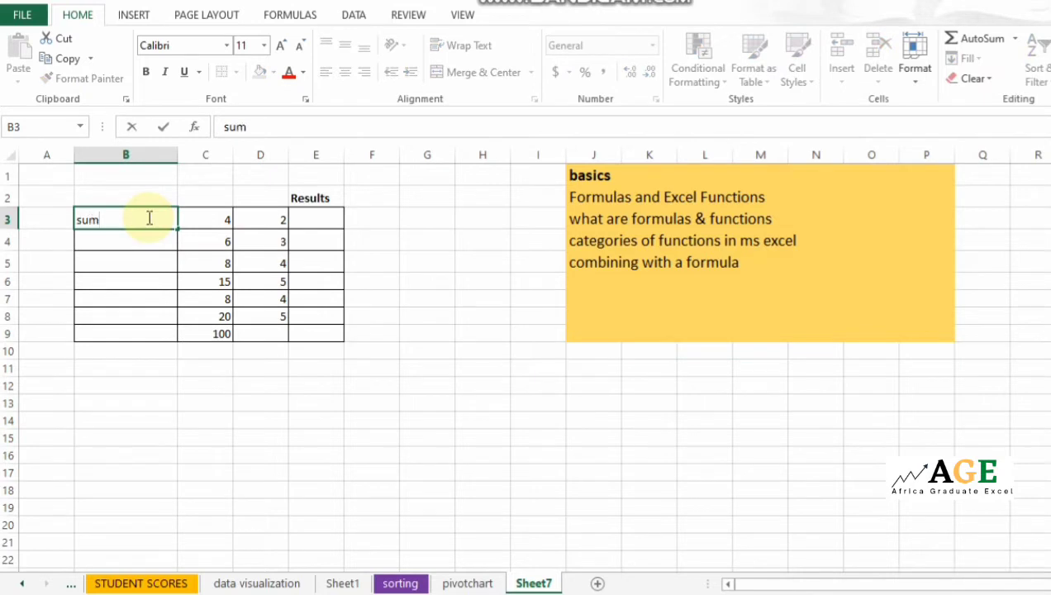
key("Return")
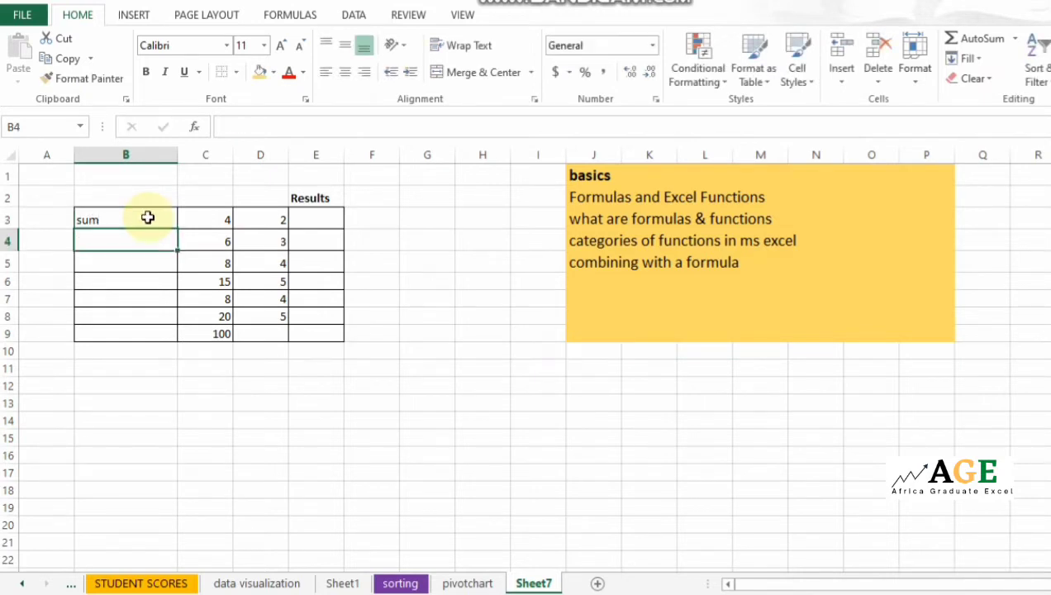
type("max")
key("Return")
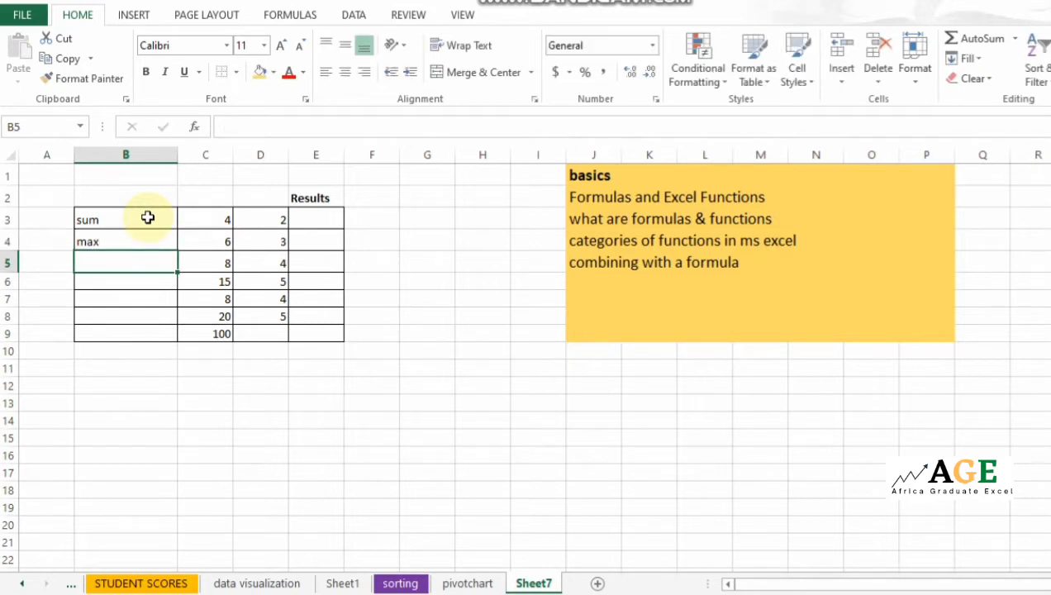
type("ave")
key("Return")
type("min")
key("Return")
type("count")
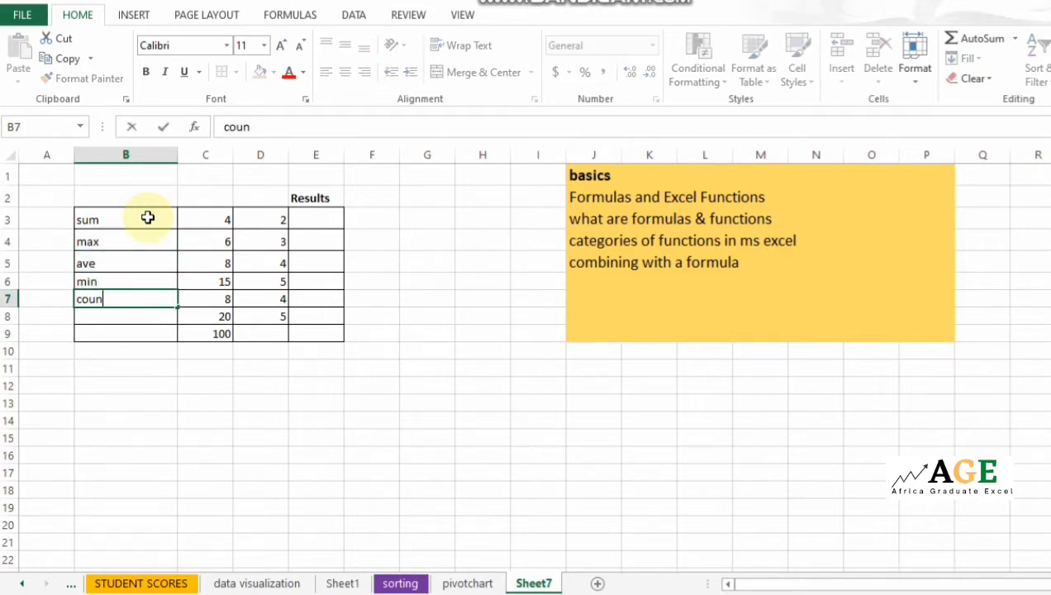
key("Return")
type("int")
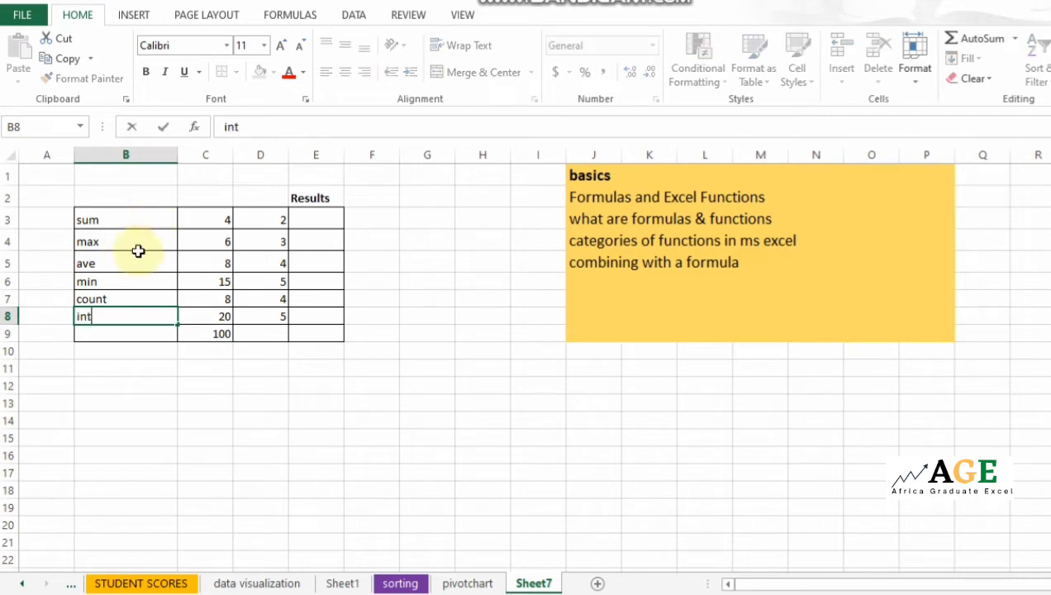
key("Return")
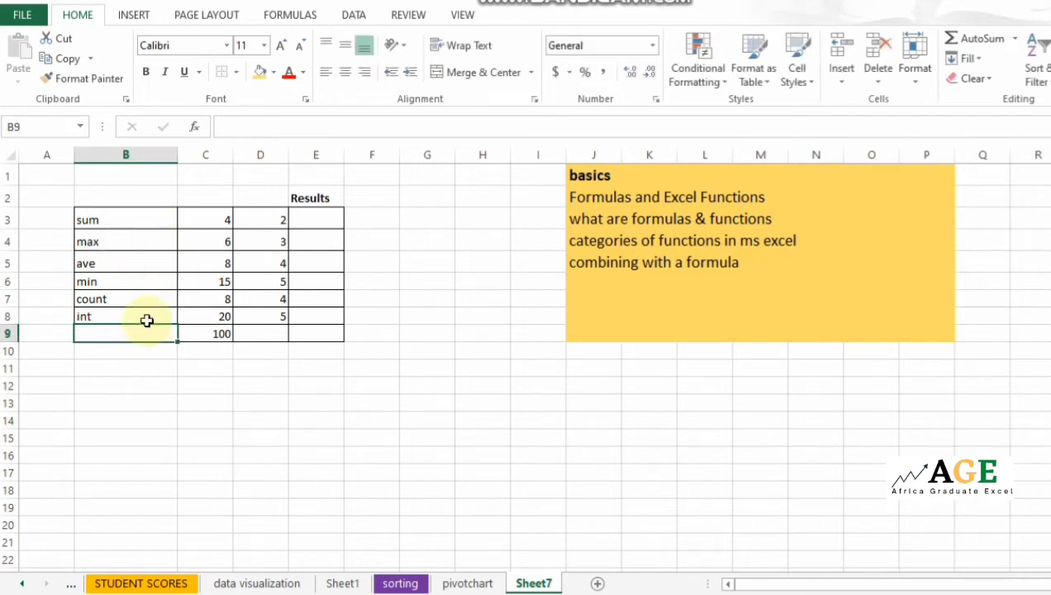
Set the int row's number in C8 to 17.64.
double_click(225, 316)
key("BackSpace")
type("17.64")
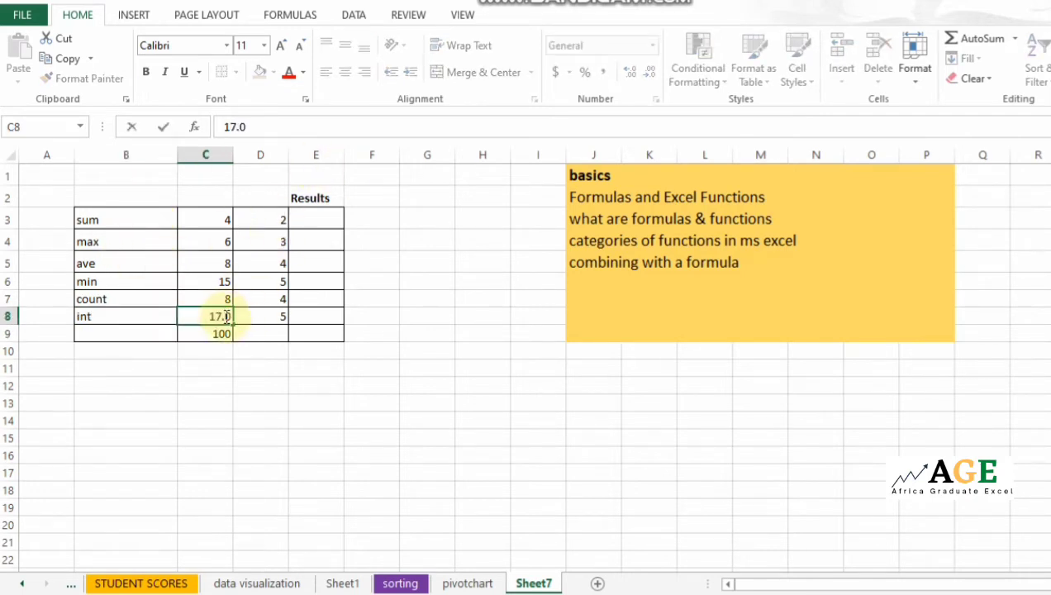
Label row 9 as round in B9 and set its number in C9 to 13.54.
left_click(135, 337)
type("round")
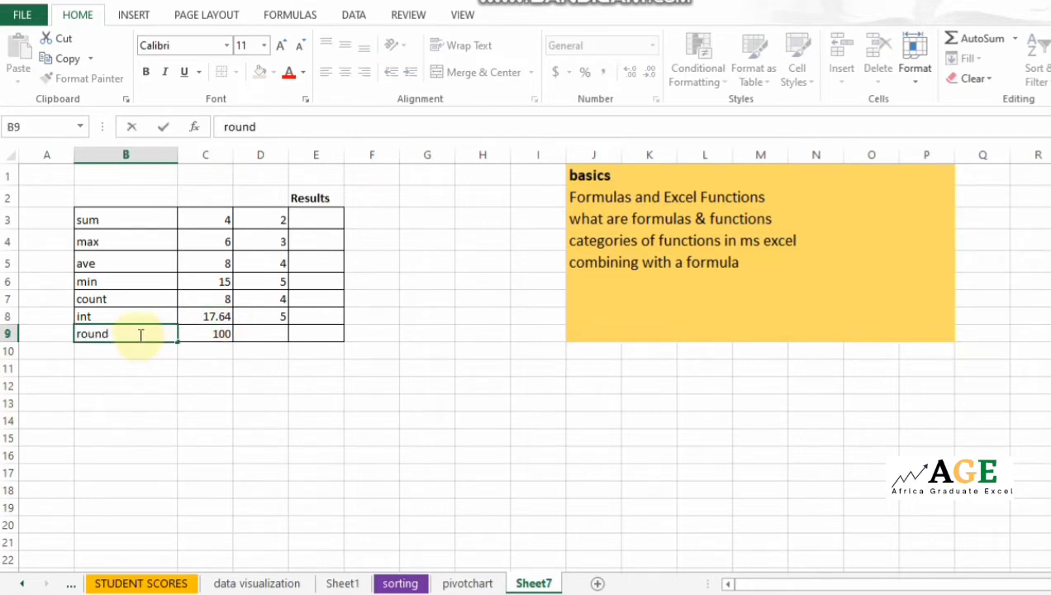
double_click(220, 333)
key("BackSpace")
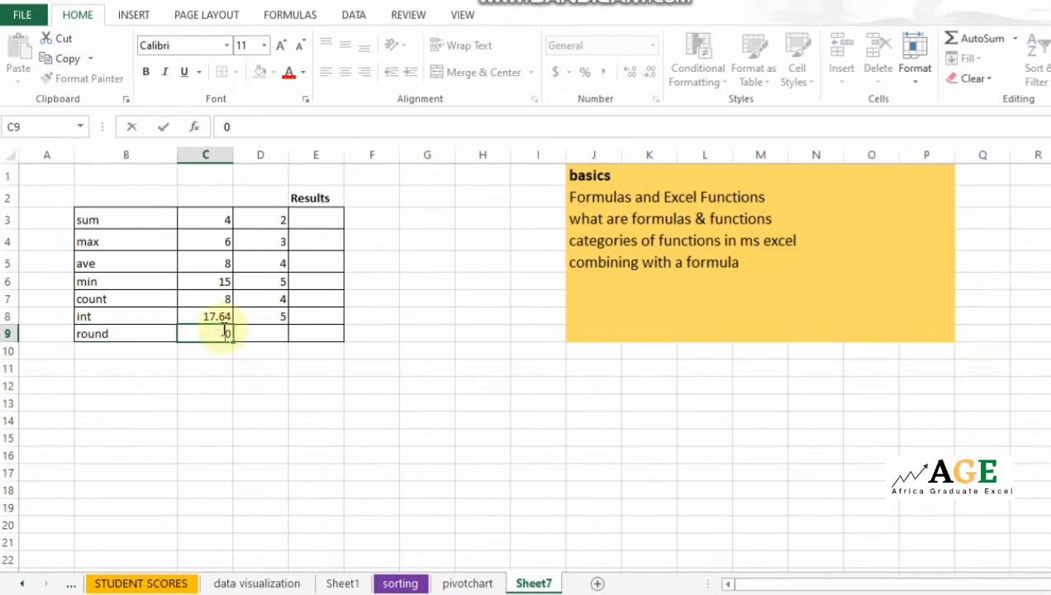
type("3.54")
key("Tab")
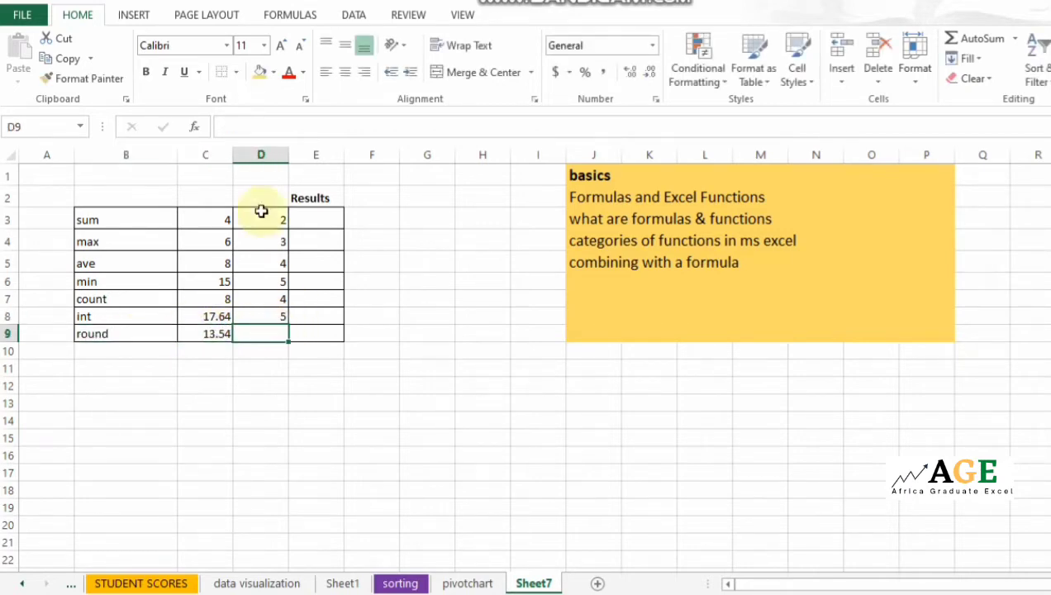
Clear the second number of the int row in D8.
left_click(281, 314)
key("BackSpace")
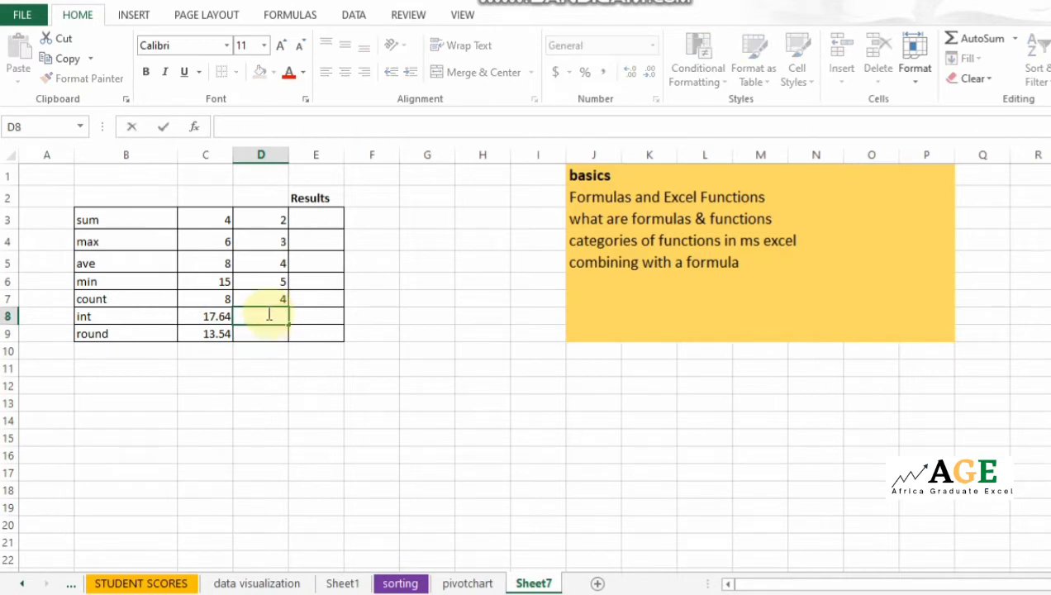
left_click(310, 383)
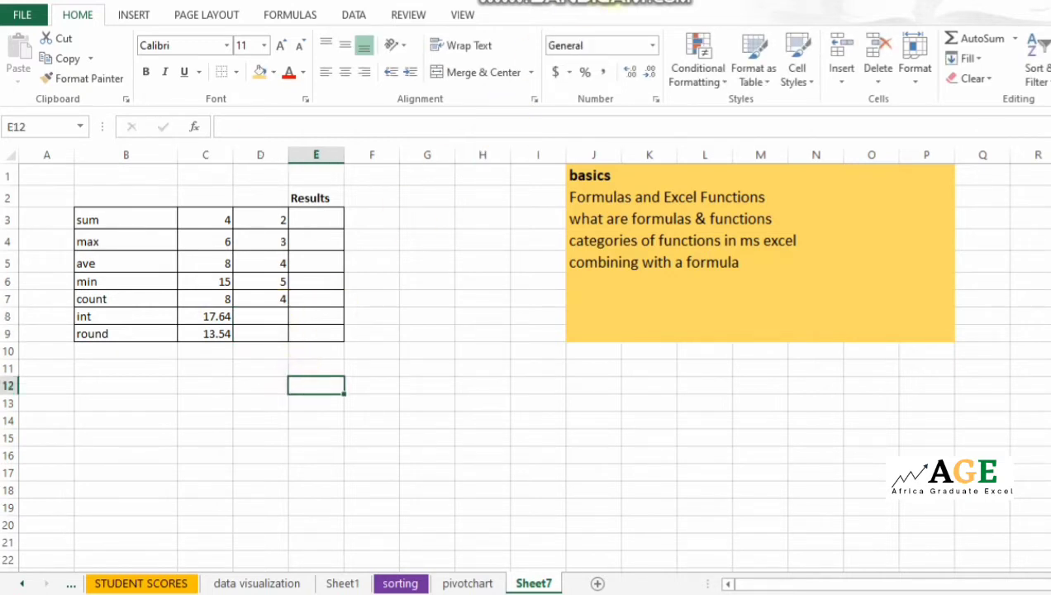
left_click(585, 3)
left_click(586, 24)
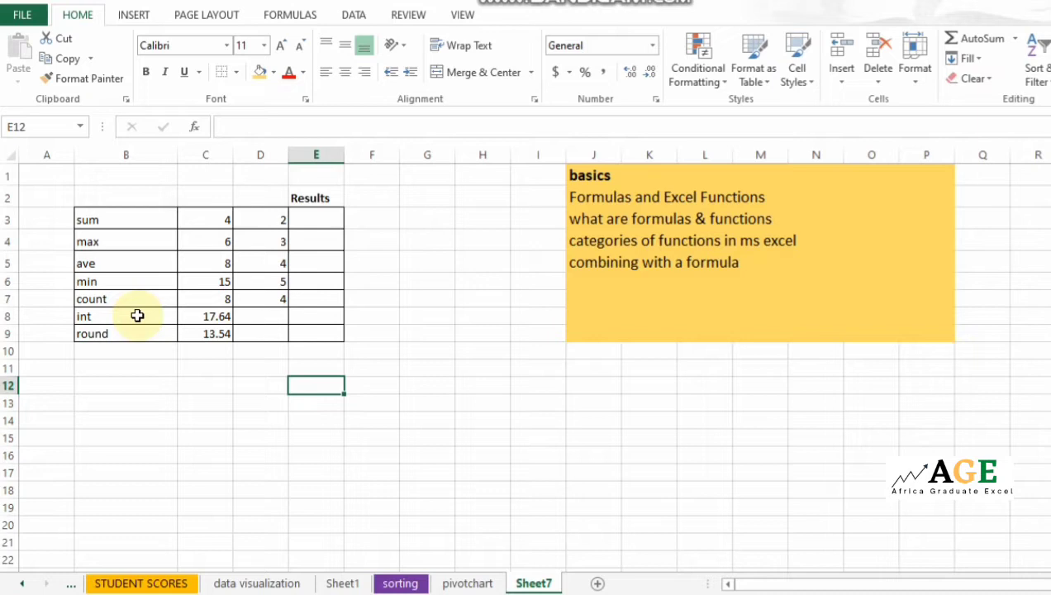
Try adding the sum row's numbers in E3 with the formula =C3+D3 and clear the cell again.
left_click(309, 217)
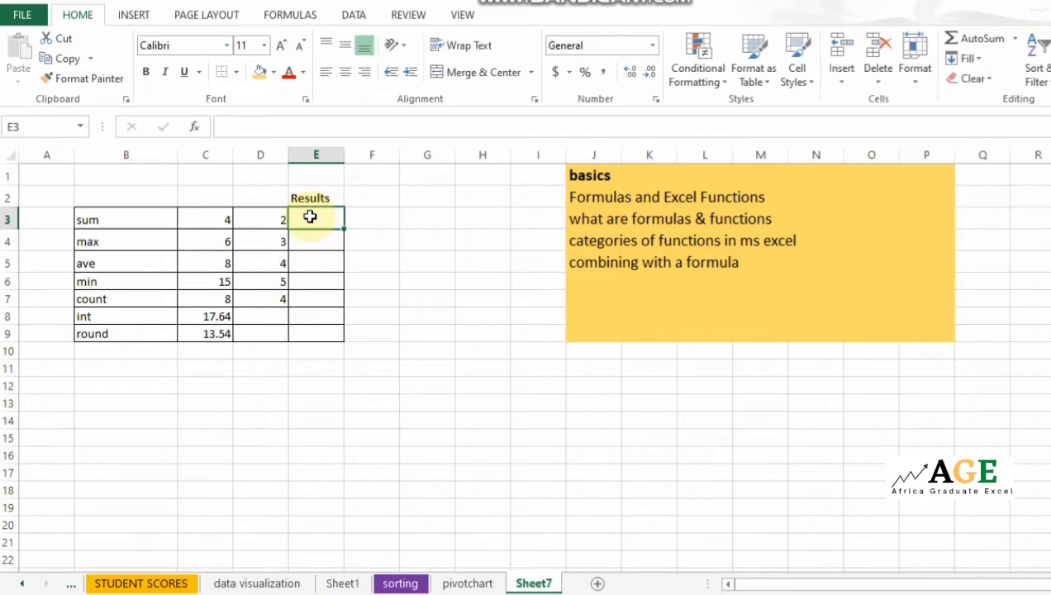
type("=")
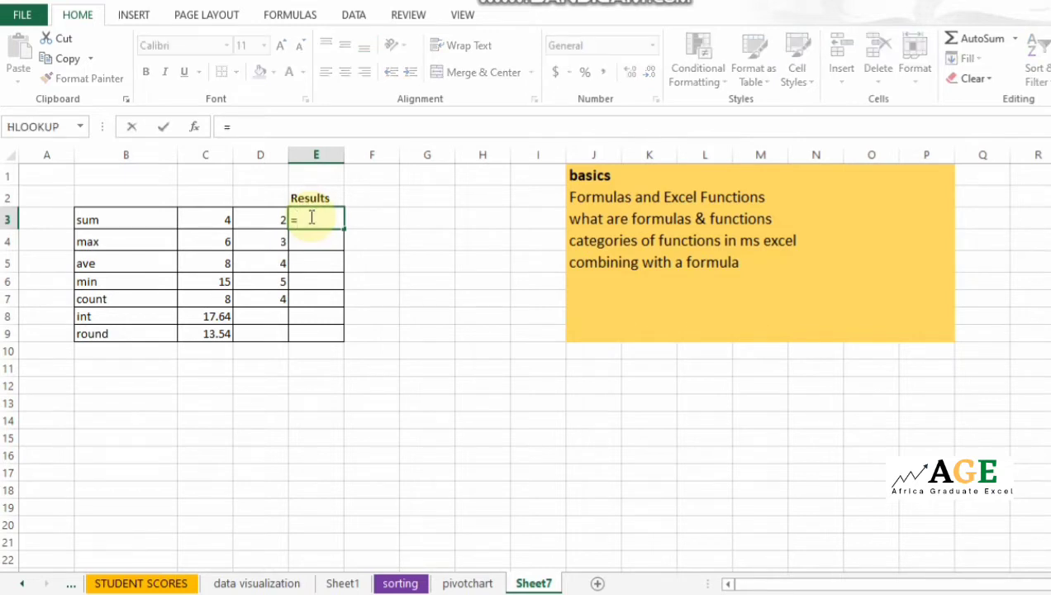
left_click(224, 221)
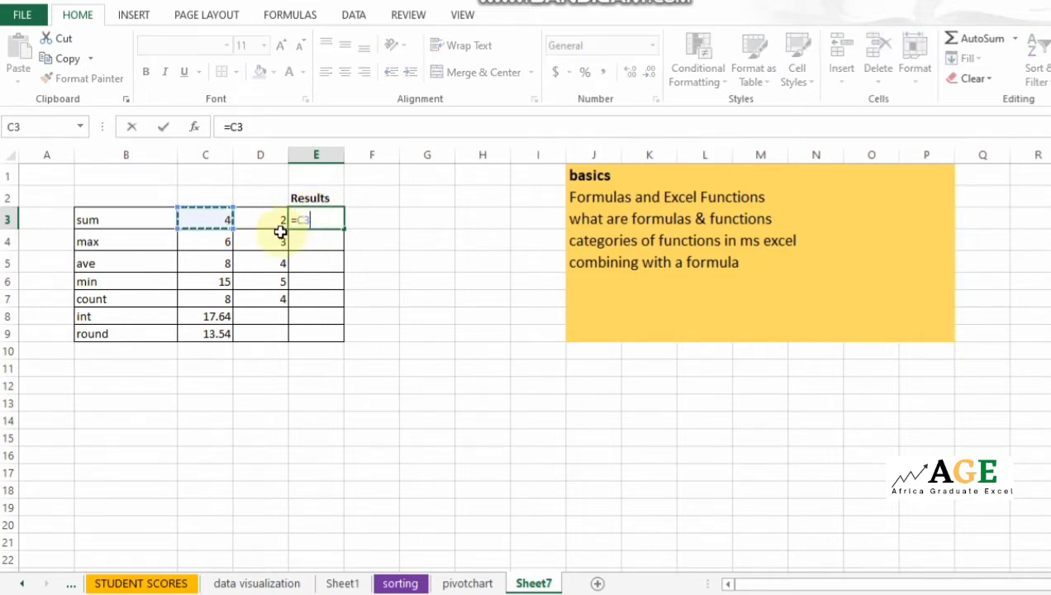
type("=")
key("BackSpace")
type("+")
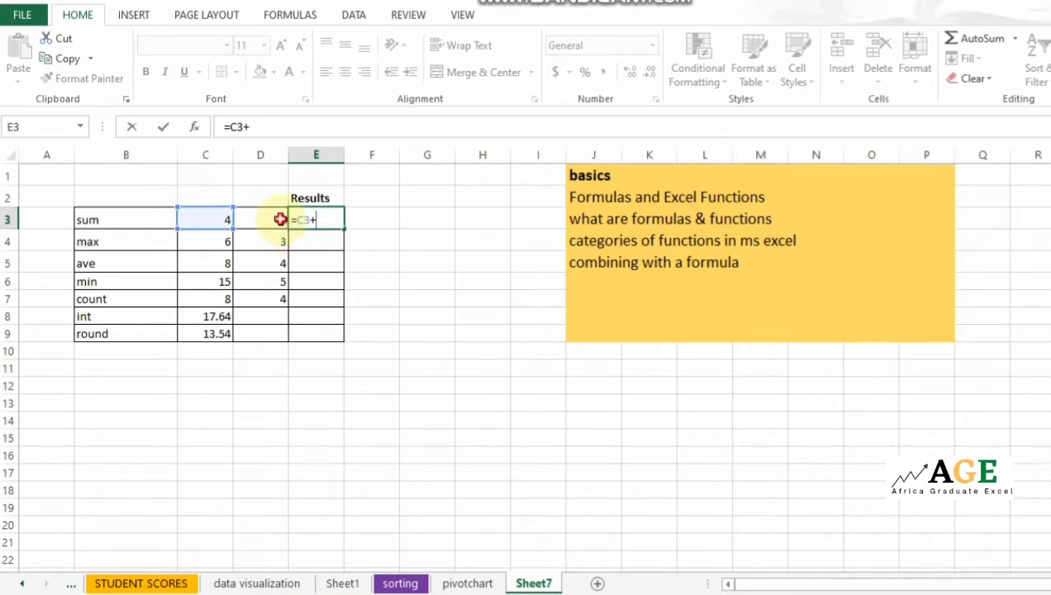
left_click(281, 219)
key("Return")
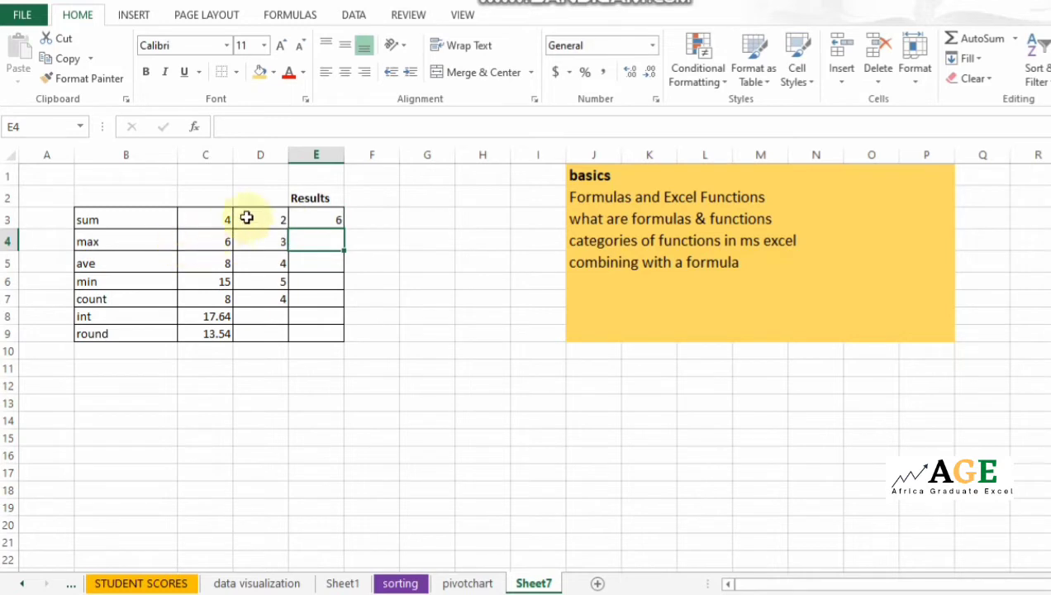
left_click(328, 218)
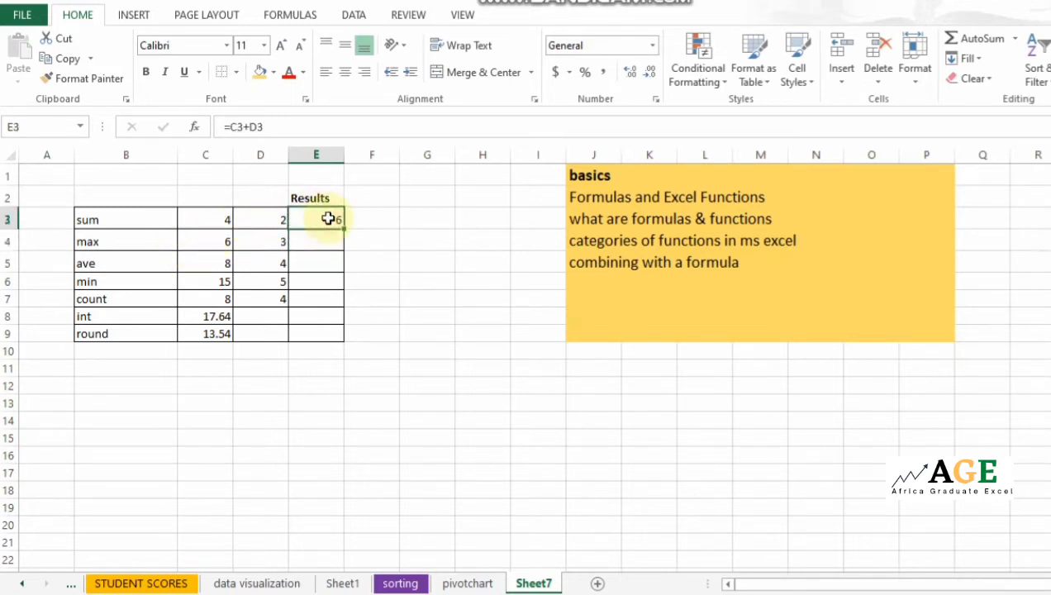
key("Delete")
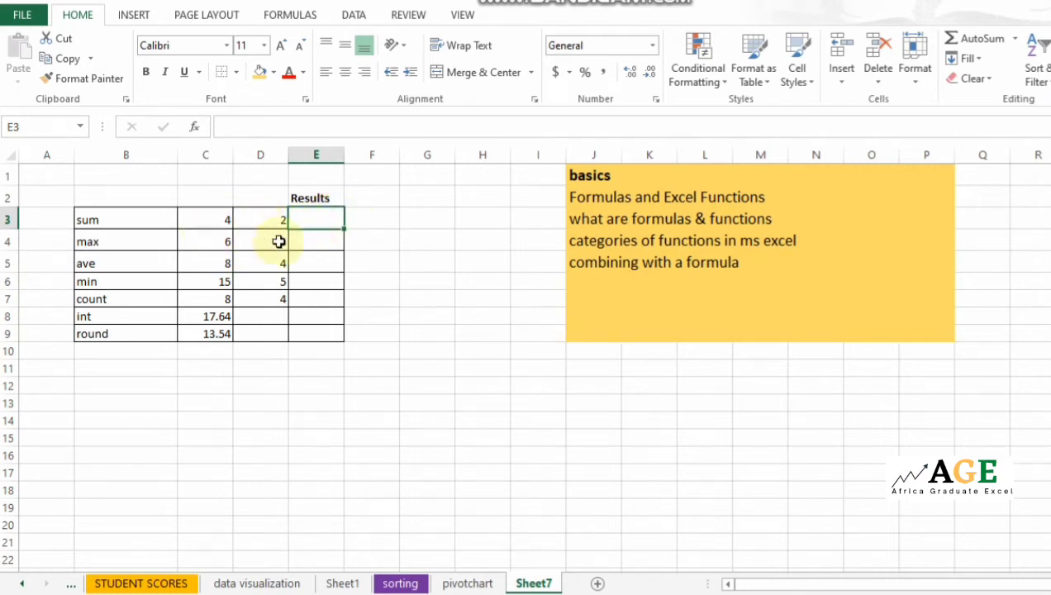
Add the sum row's two numbers in E3 with the function =SUM(C3,D3) and review the entered formula.
type("=")
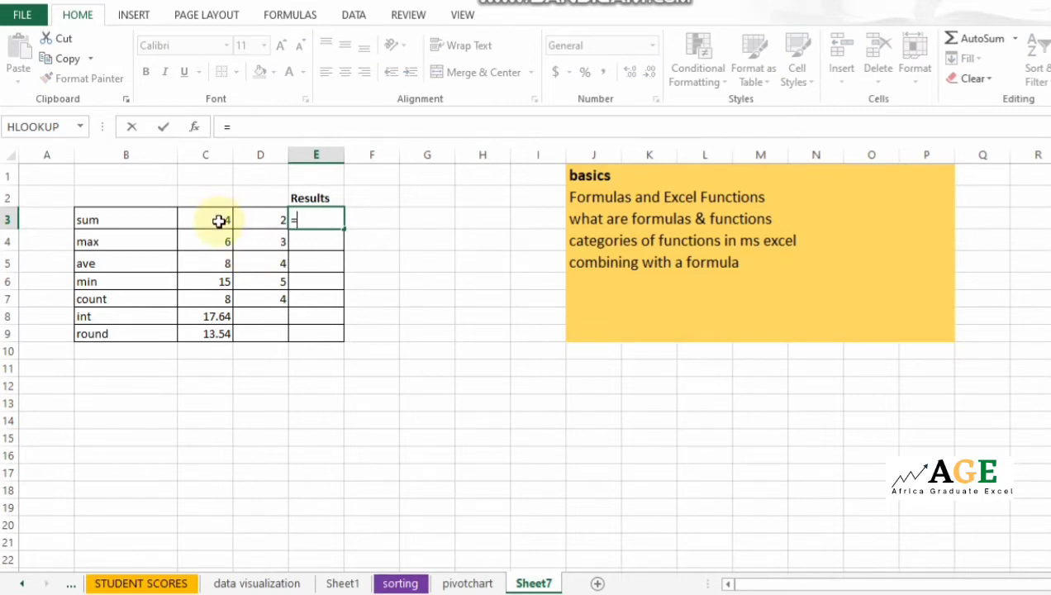
type("su")
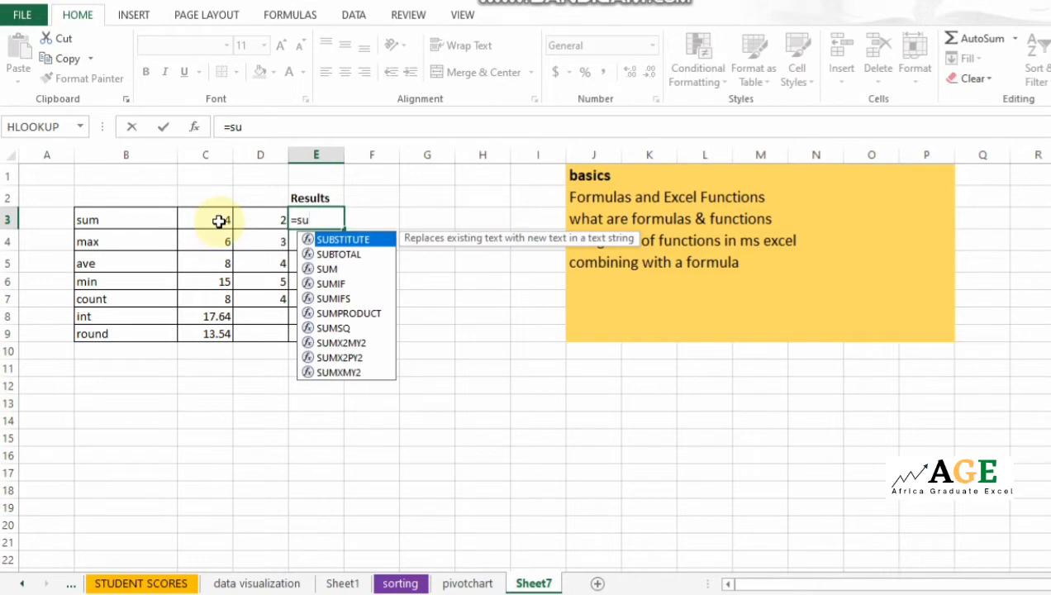
type("m")
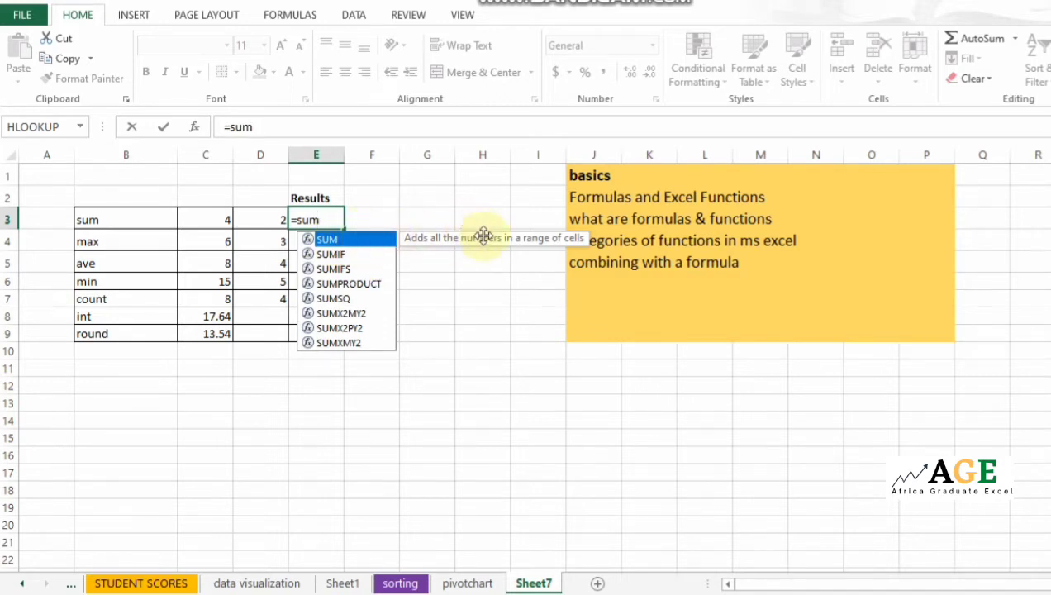
double_click(365, 239)
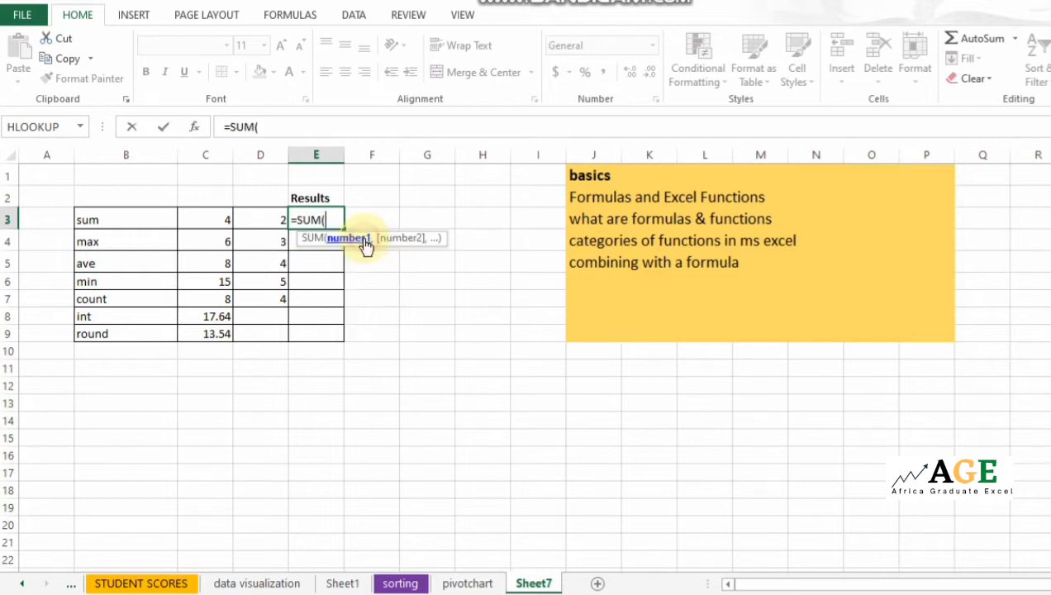
left_click(217, 216)
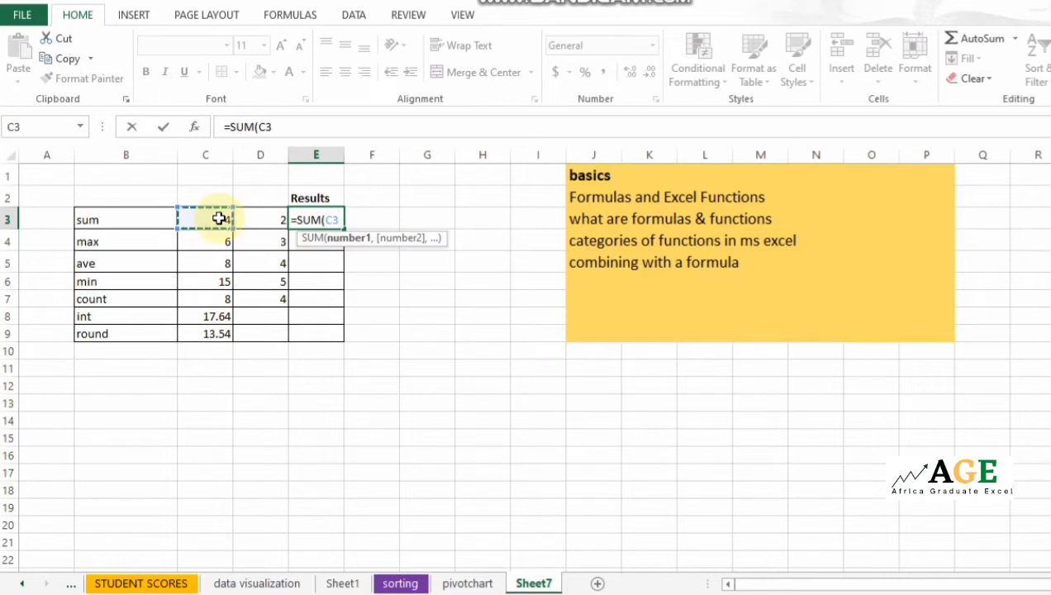
type(",")
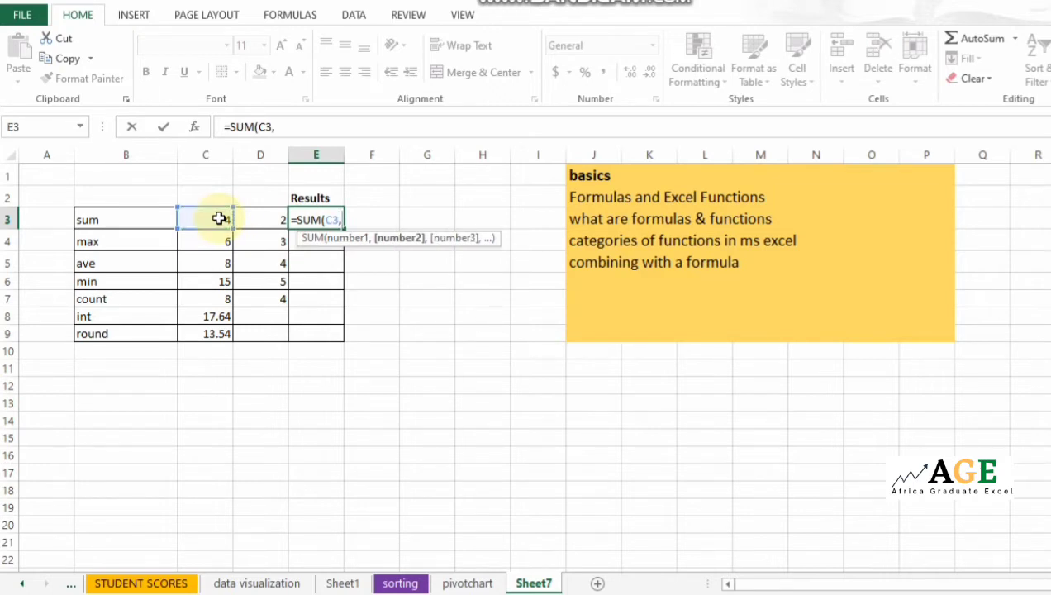
left_click(261, 220)
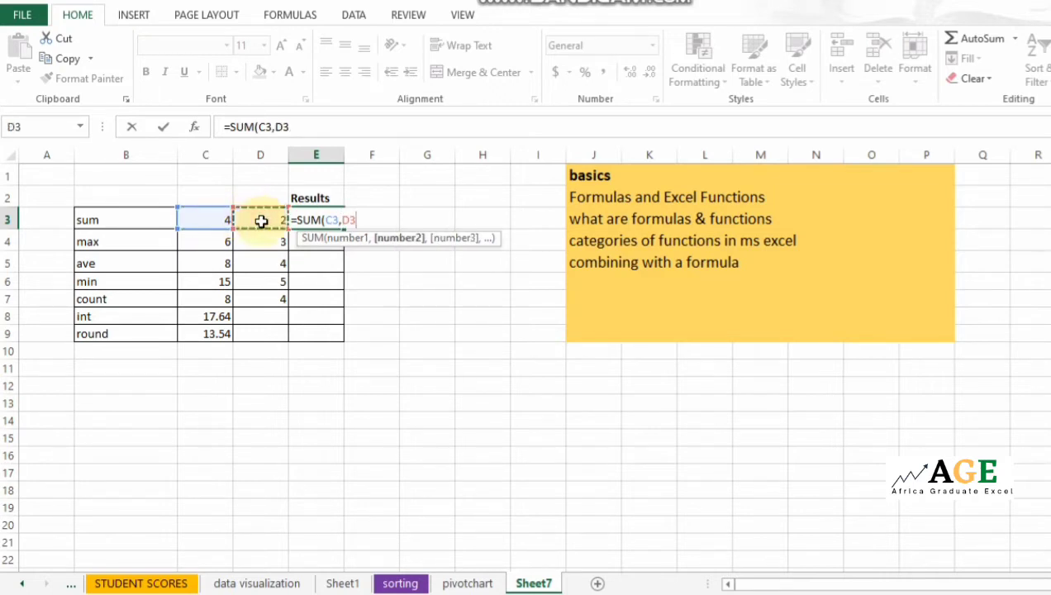
key("Return")
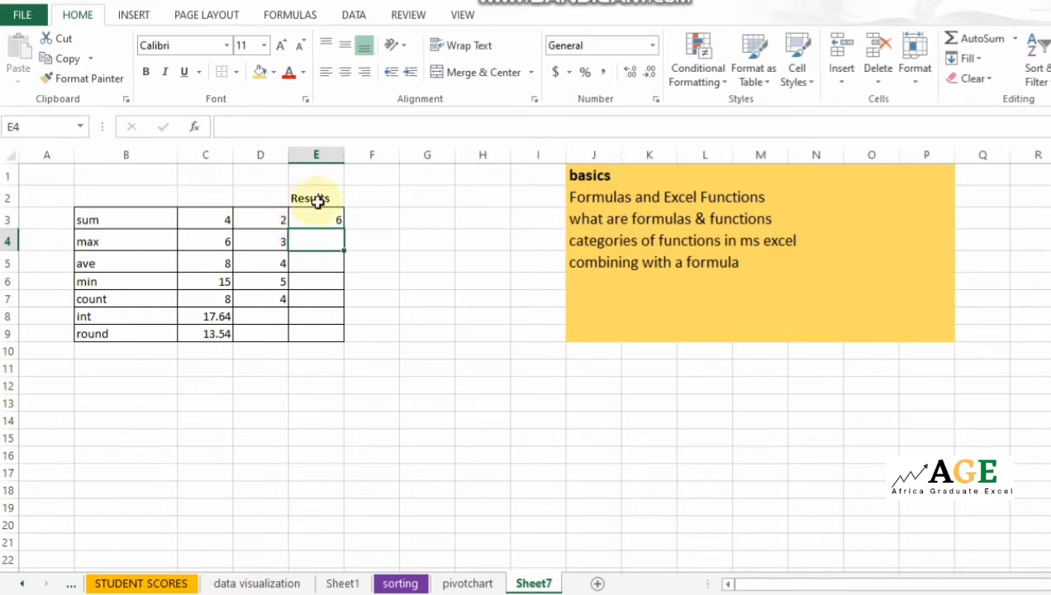
left_click(325, 215)
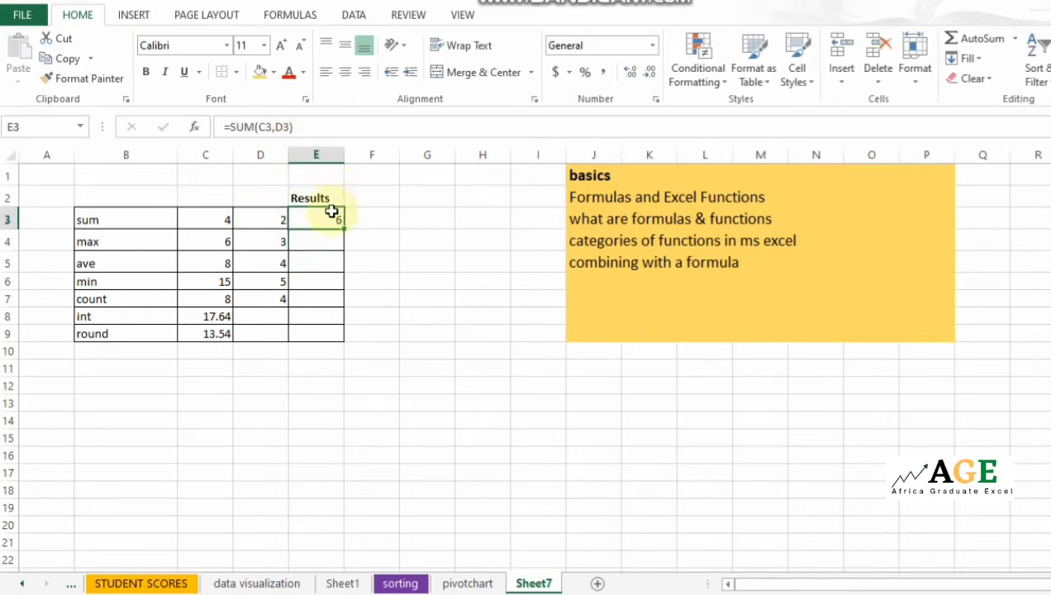
double_click(329, 219)
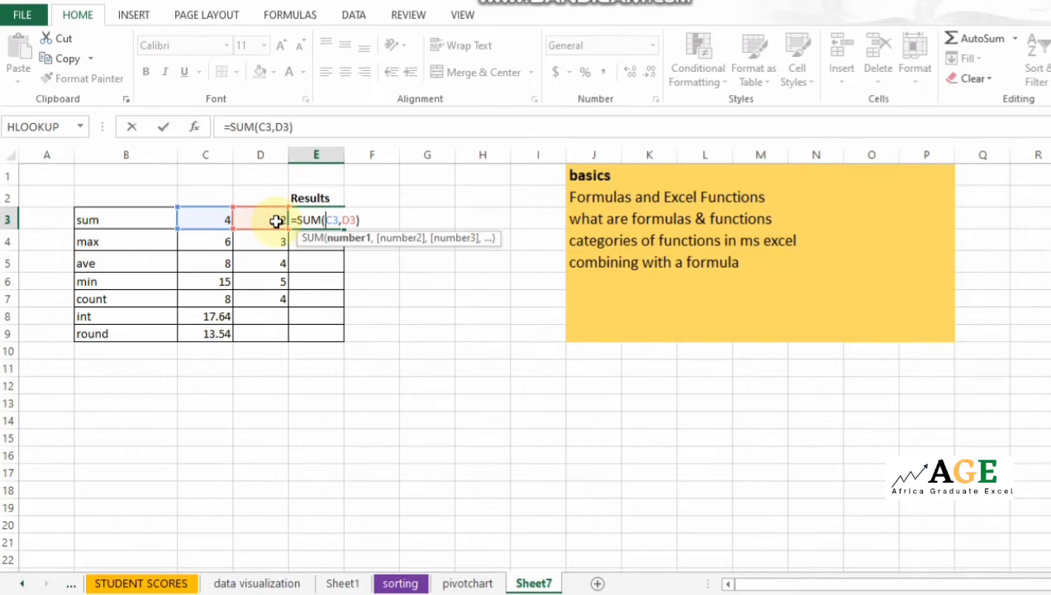
key("Return")
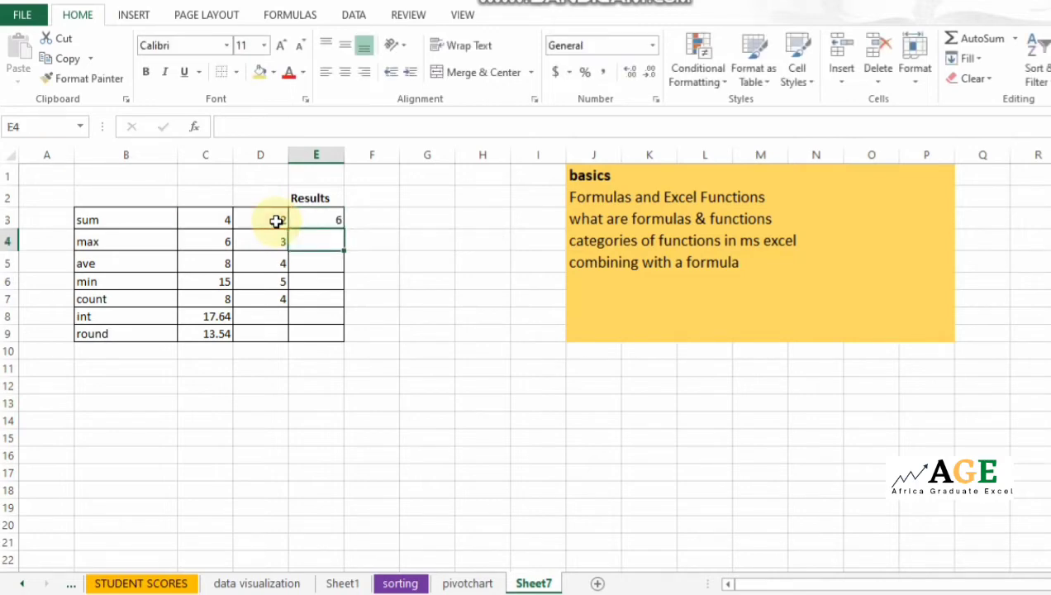
Find the larger of the max row's two numbers in E4 with =MAX(C4:D4) and review the entered formula.
type("==")
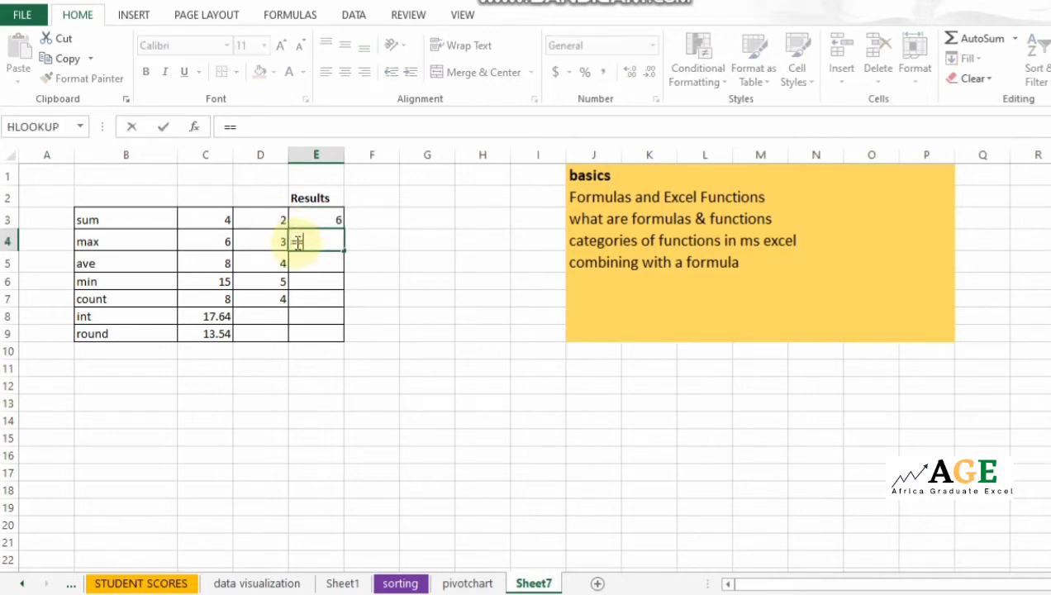
key("BackSpace")
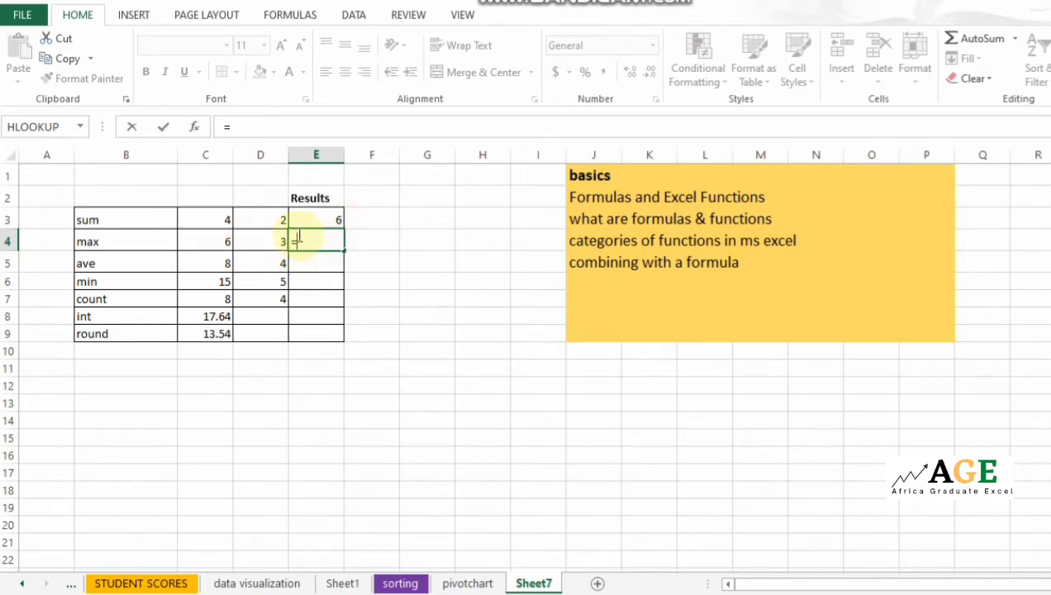
type("max")
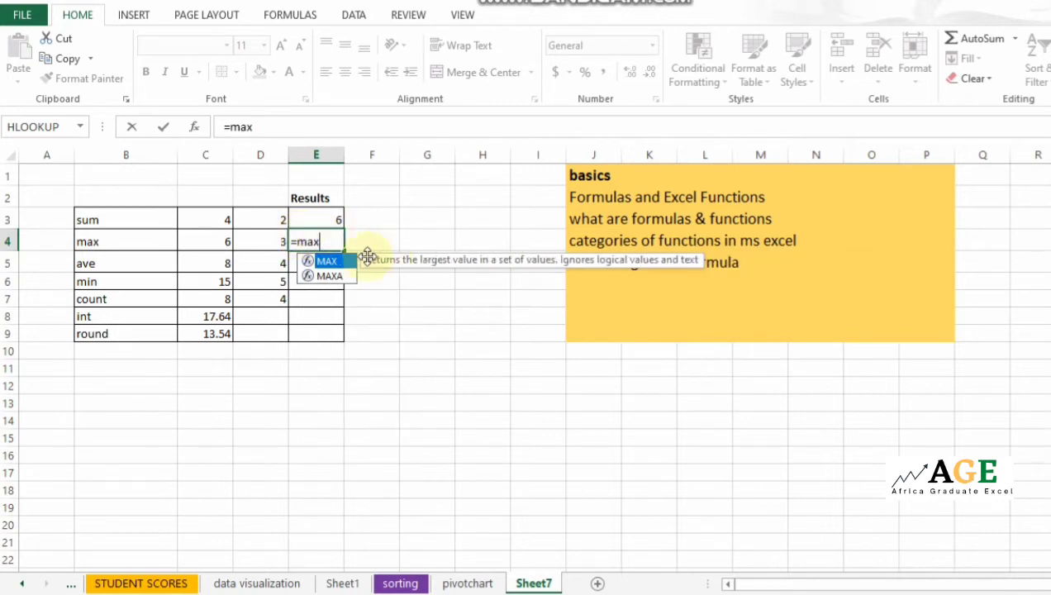
double_click(331, 262)
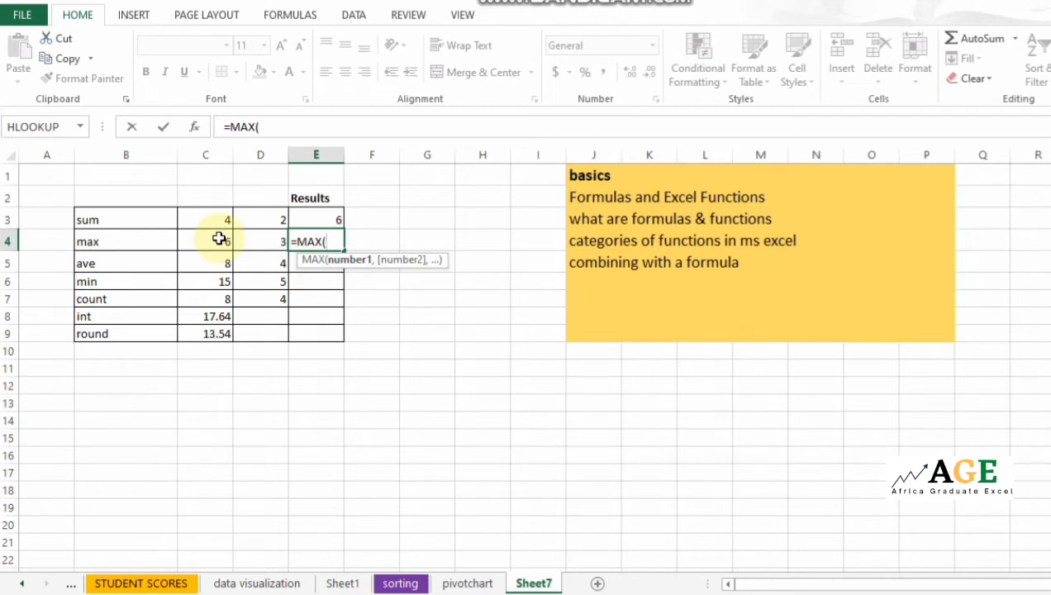
left_click_drag(219, 239, 254, 237)
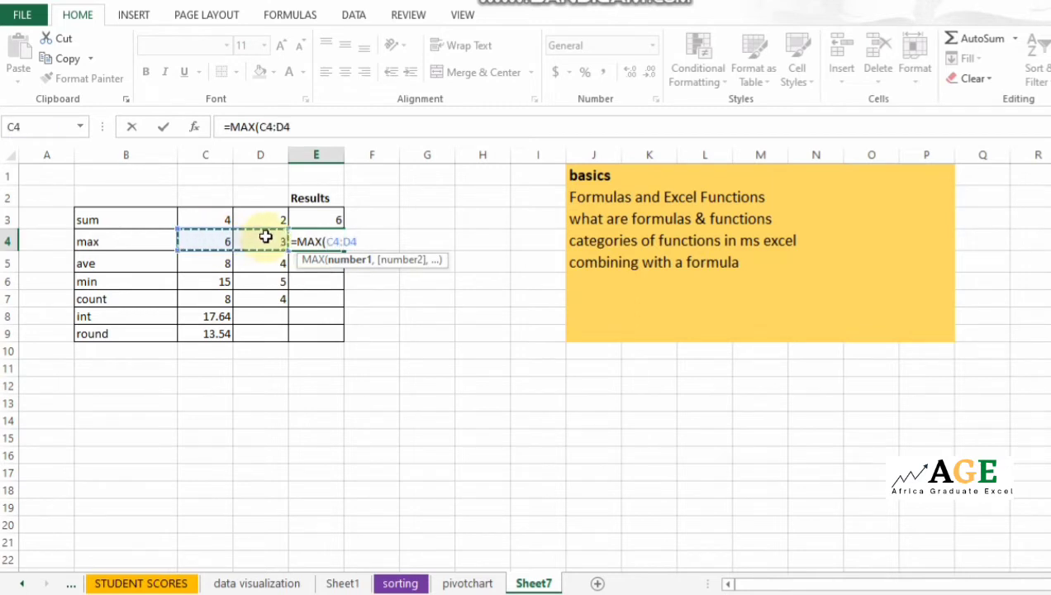
key("Return")
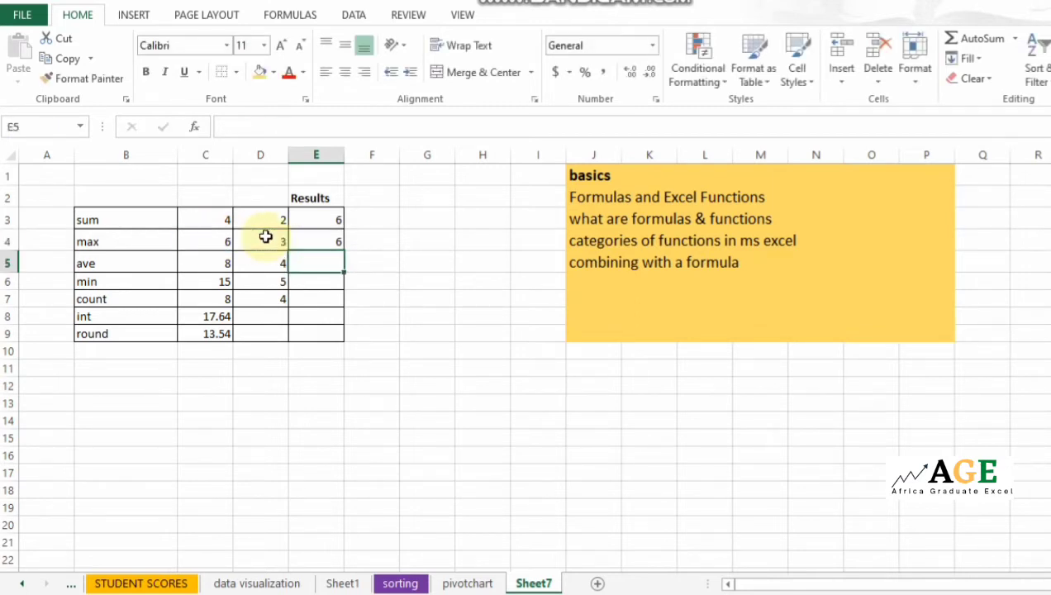
left_click(319, 244)
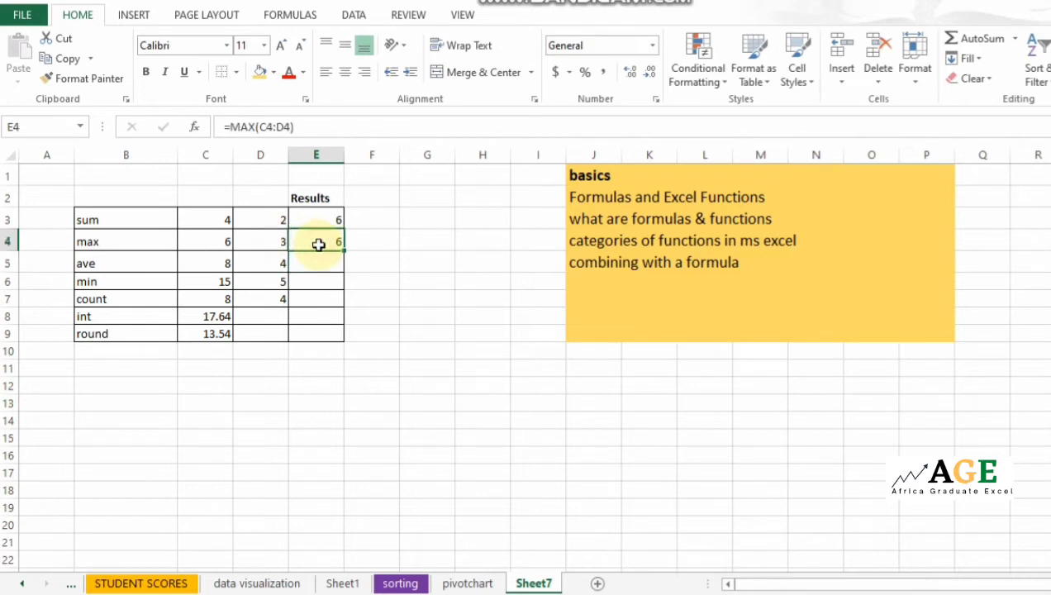
double_click(321, 243)
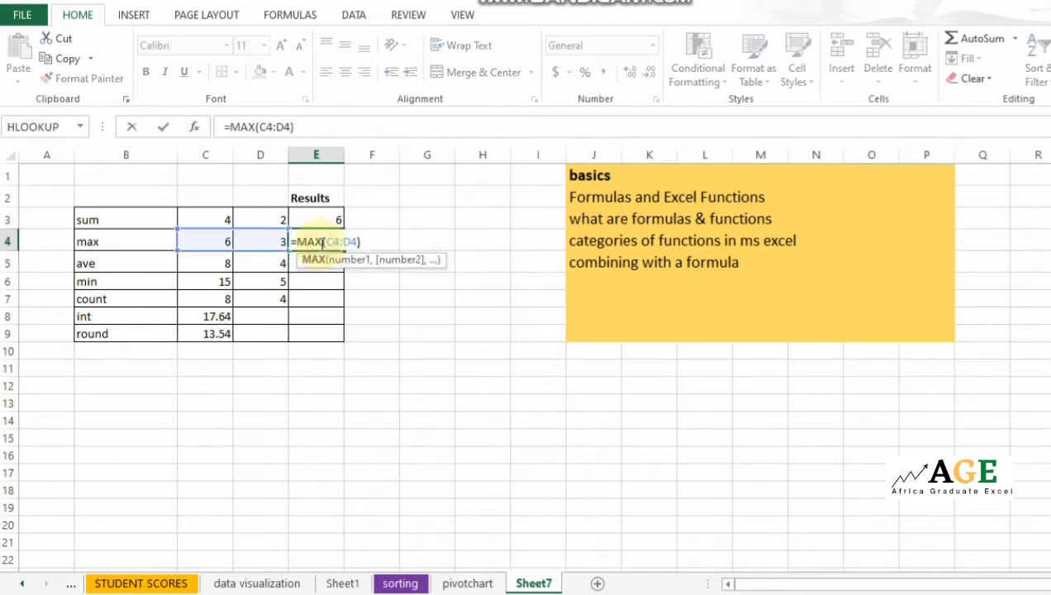
key("Return")
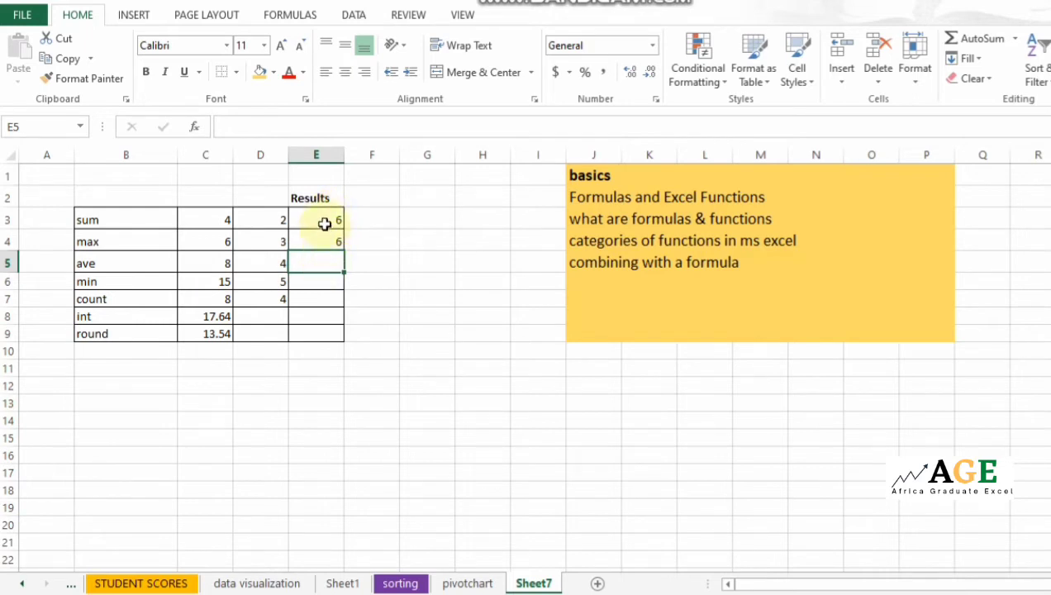
Clear the sum and max results in E3:E4.
mouse_move(324, 224)
left_mouse_down()
mouse_move(333, 248)
mouse_move(333, 238)
left_mouse_up()
key("Delete")
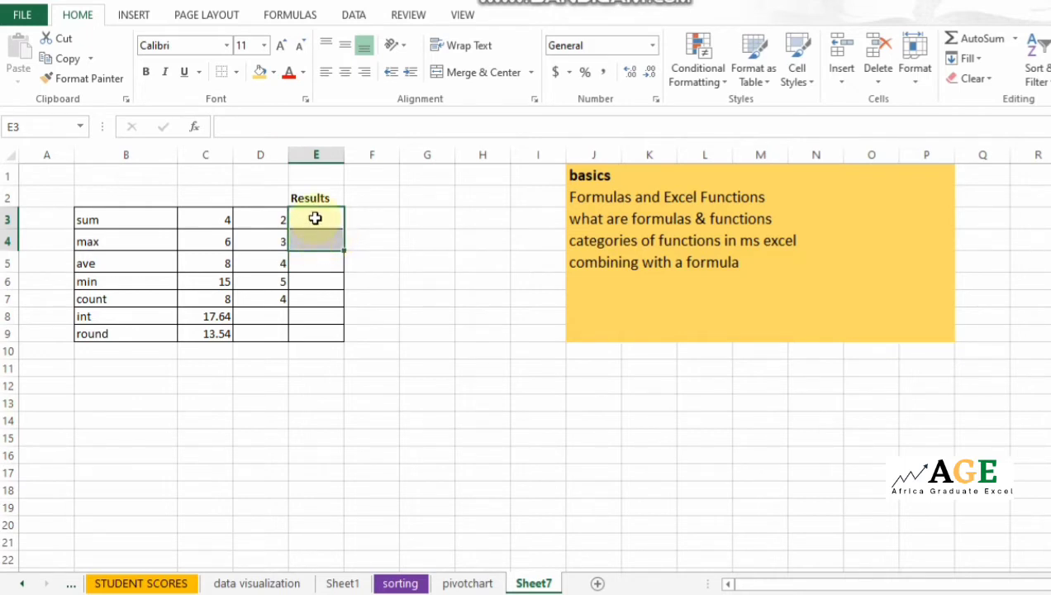
Try finding the largest number of the whole table in E3 with =MAX(C3:D9) and clear the cell again.
left_click(315, 218)
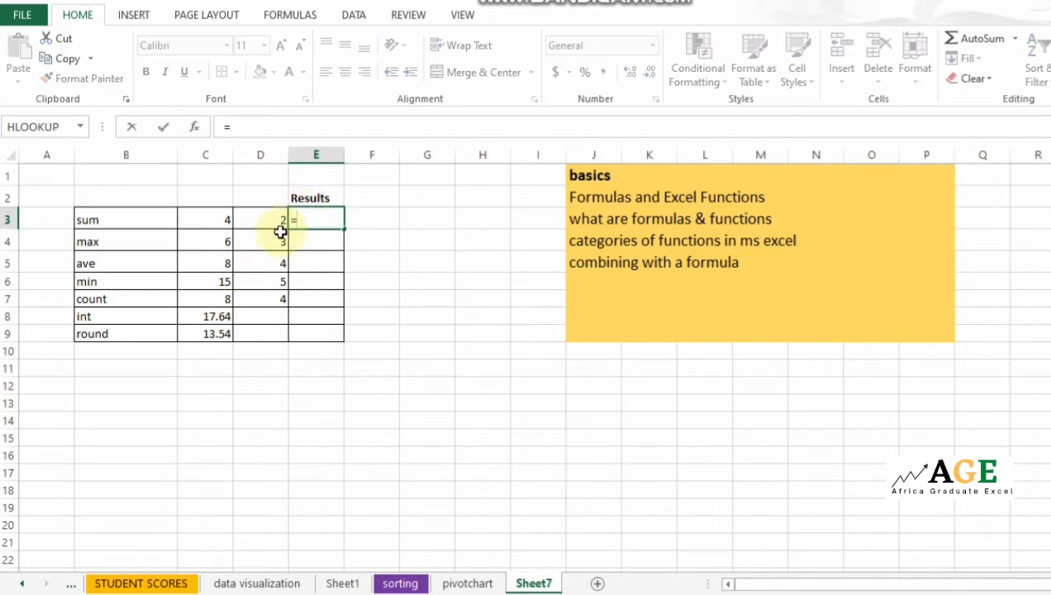
type("ma")
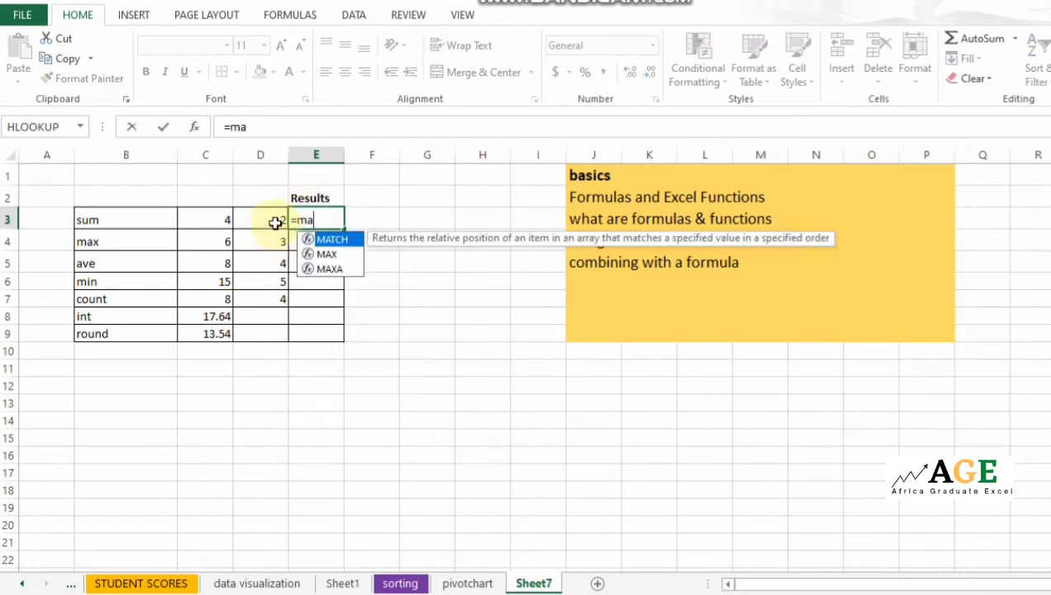
double_click(328, 254)
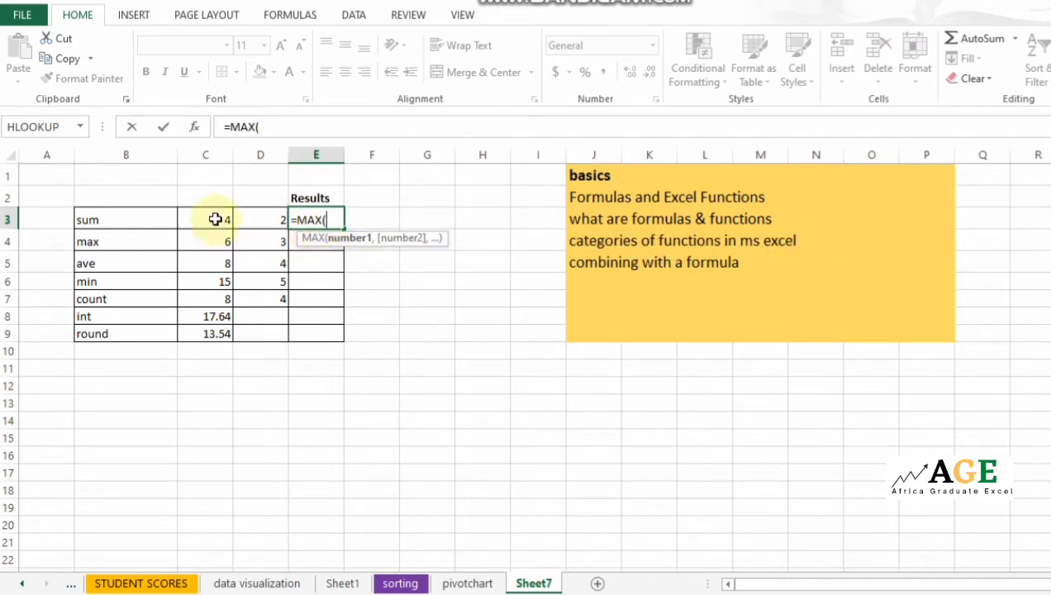
left_click_drag(215, 219, 255, 331)
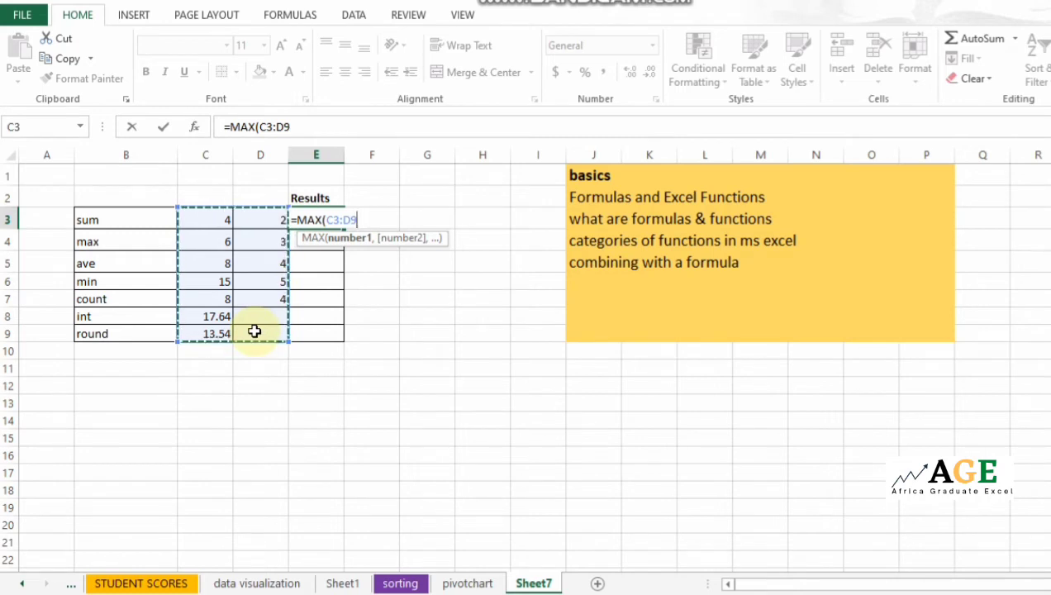
key("Return")
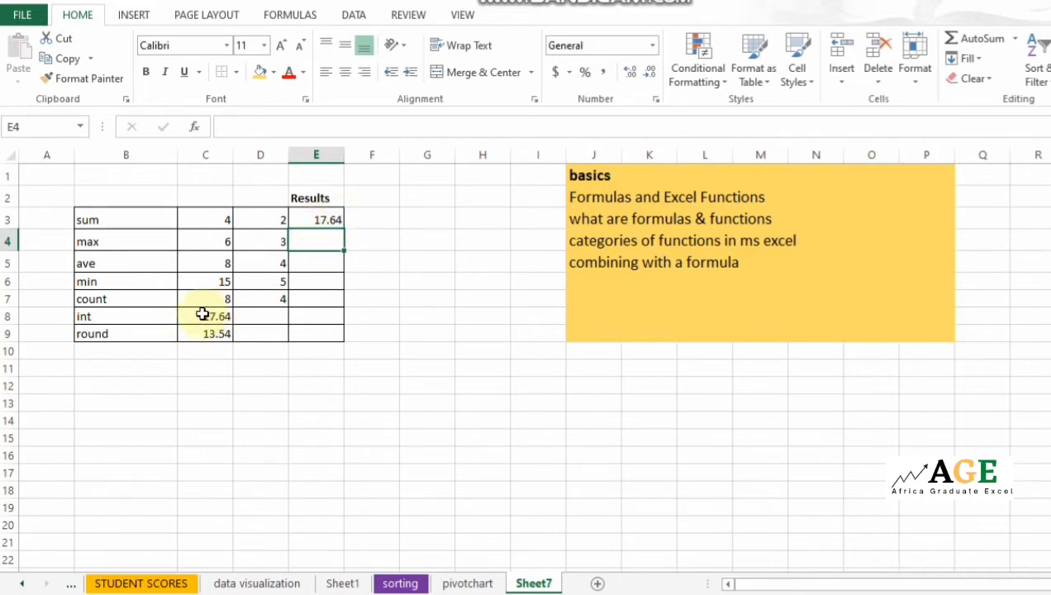
left_click(333, 217)
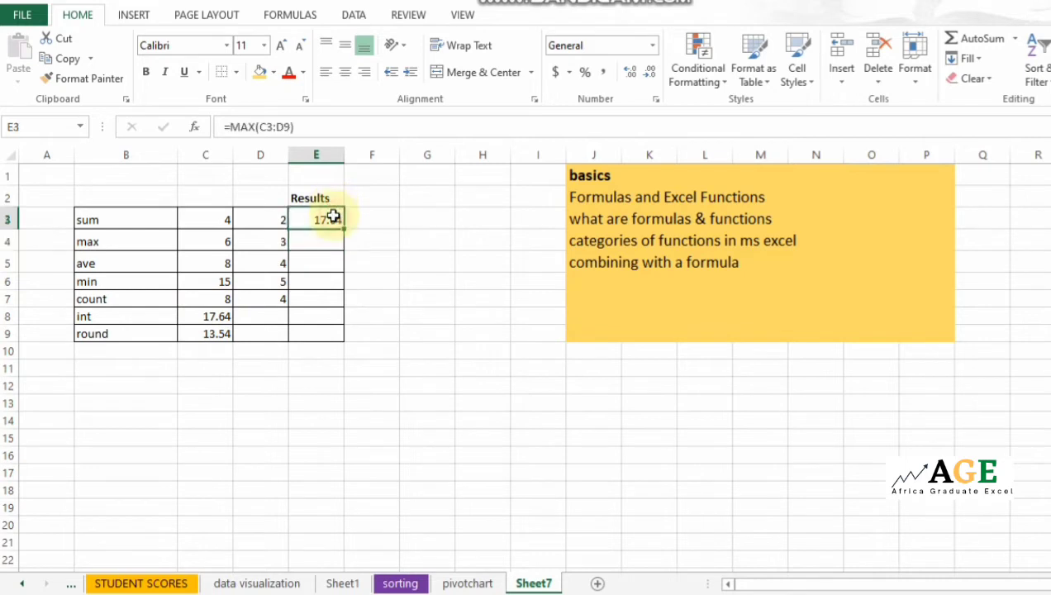
key("Delete")
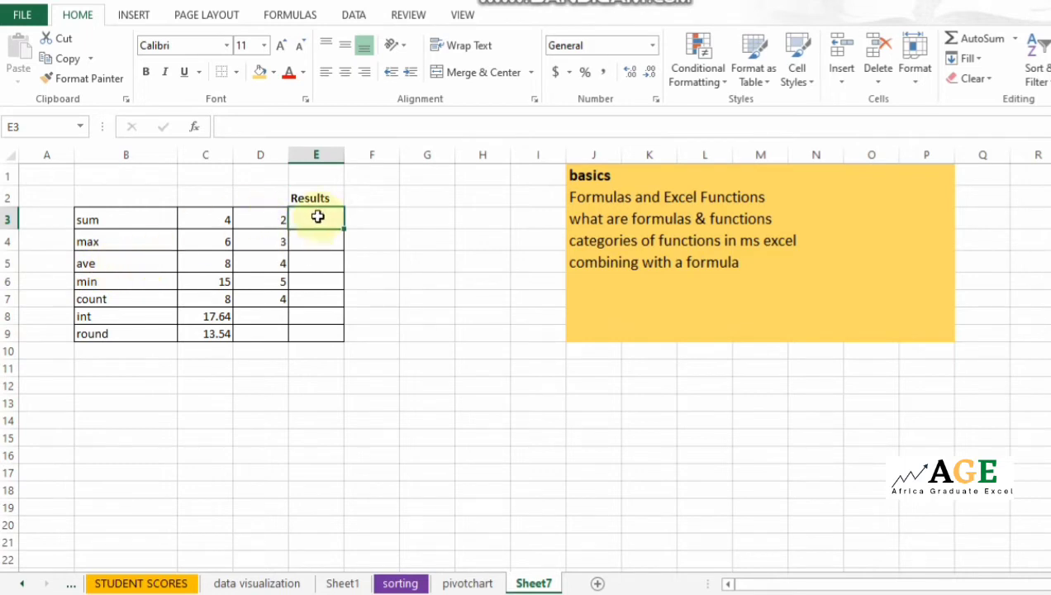
Try averaging all the table's numbers in E3 with =AVERAGE(C3:D9) and clear the cell again.
type("=a")
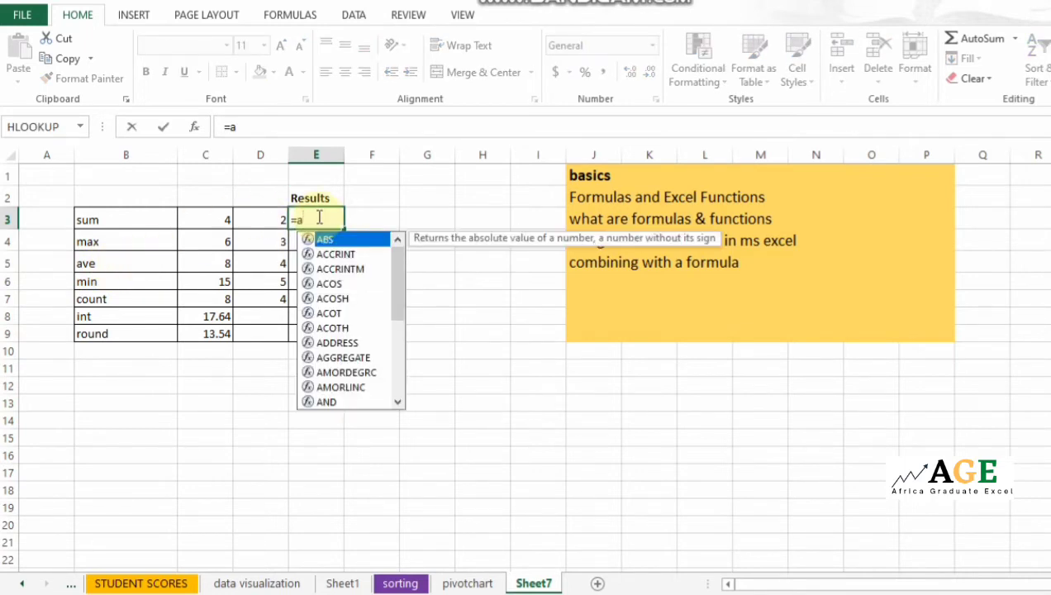
type("v")
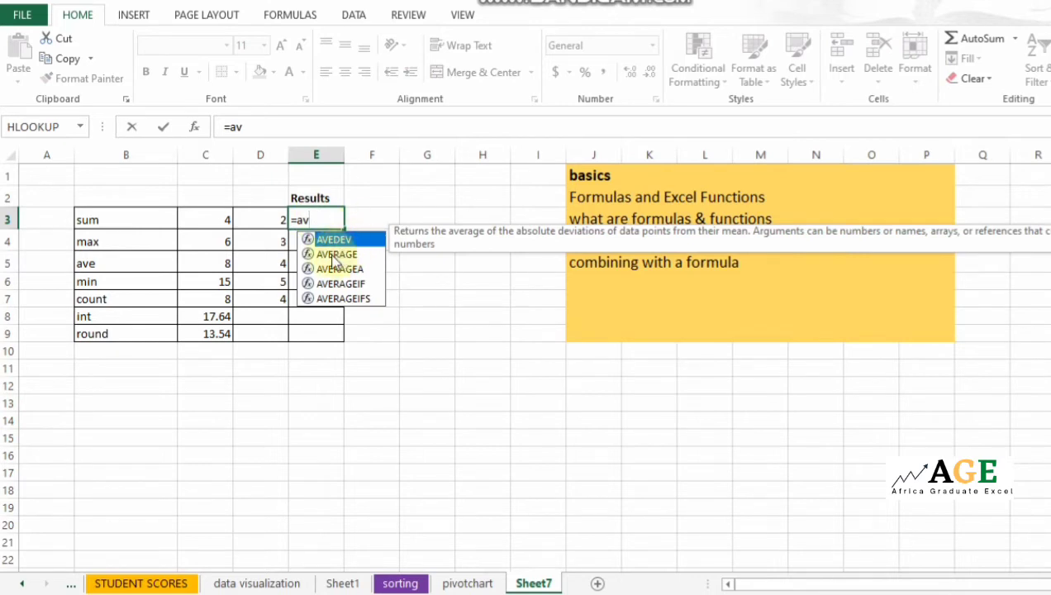
left_click(335, 256)
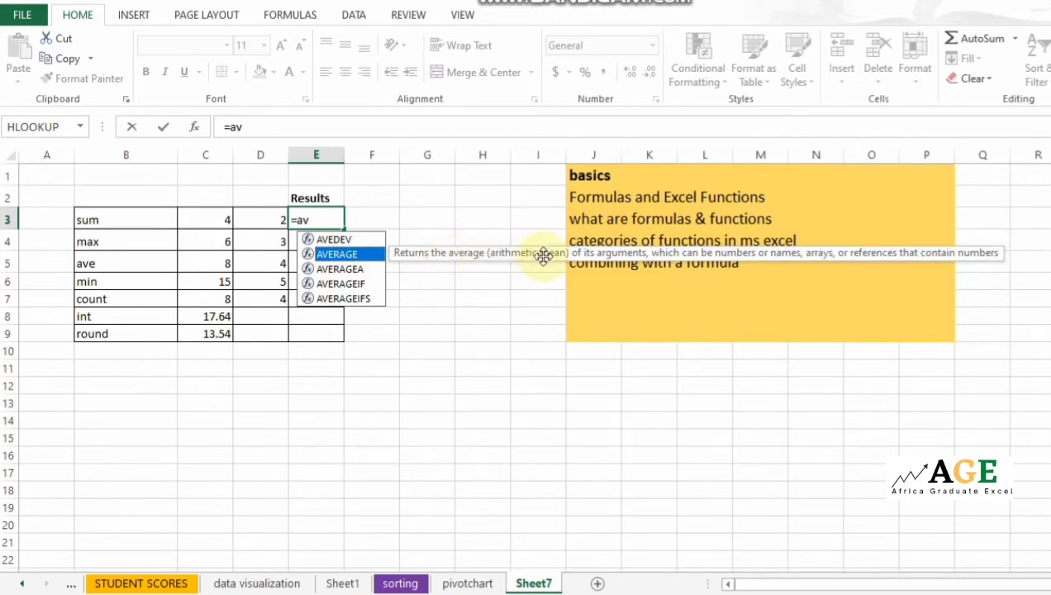
double_click(347, 261)
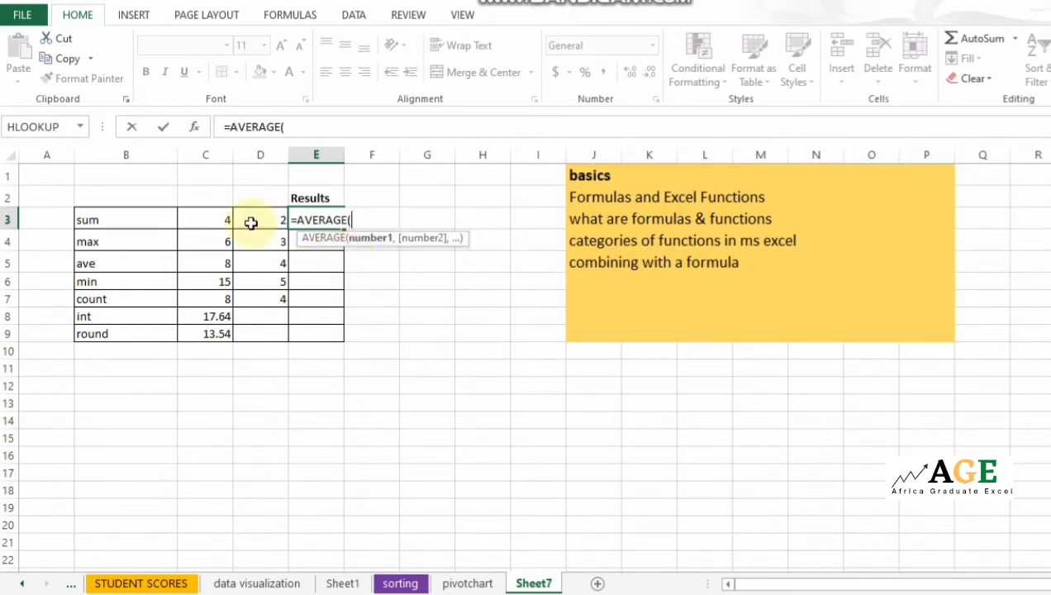
left_click_drag(212, 219, 244, 333)
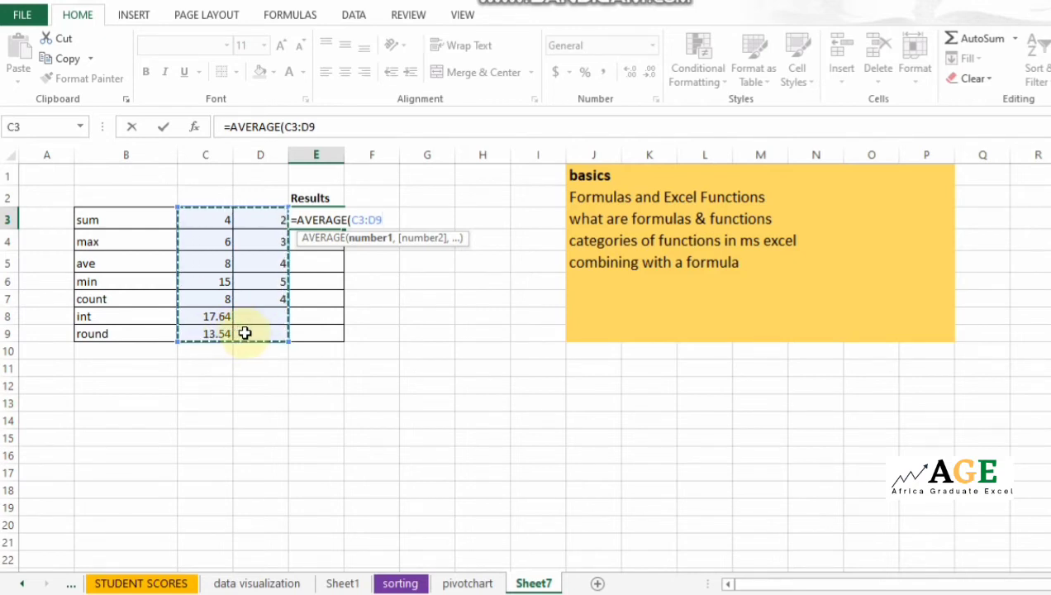
key("Return")
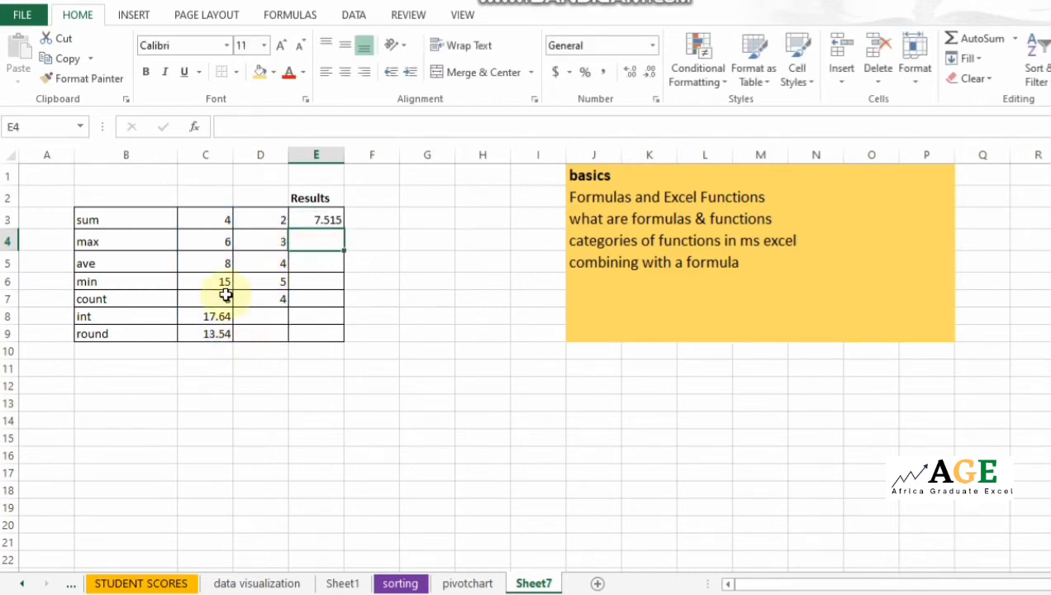
left_click(317, 218)
key("Delete")
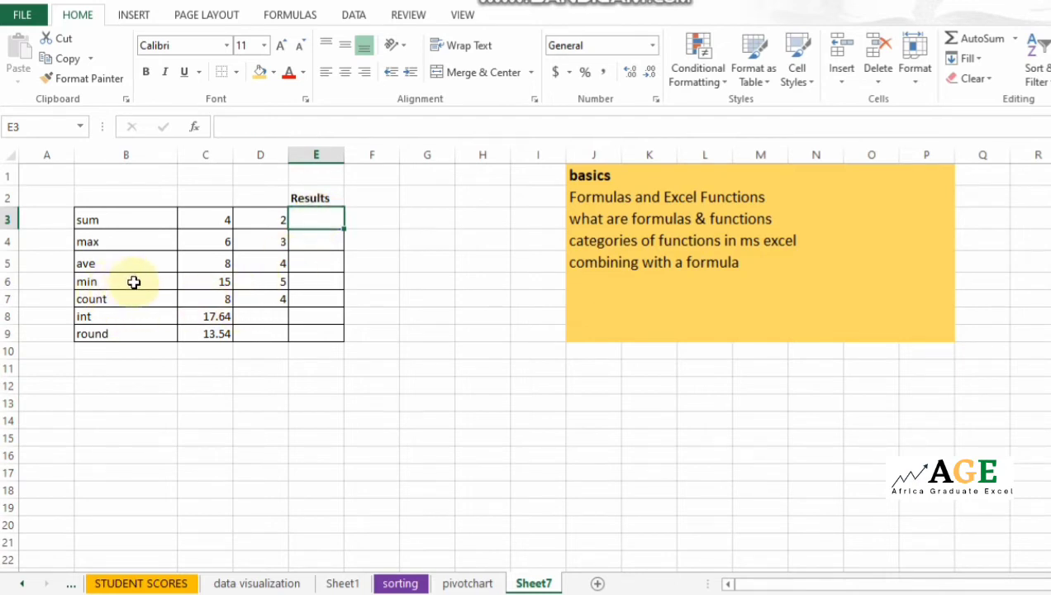
Try finding the smallest number of the first number column in E3 with =MIN(C3:C9) and clear the cell again.
type("=")
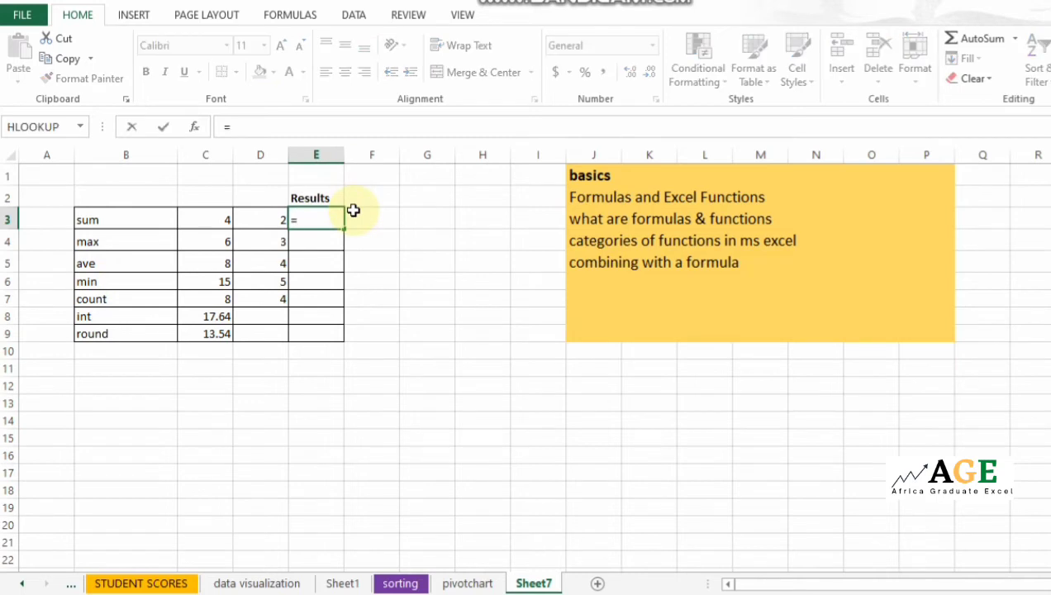
type("min")
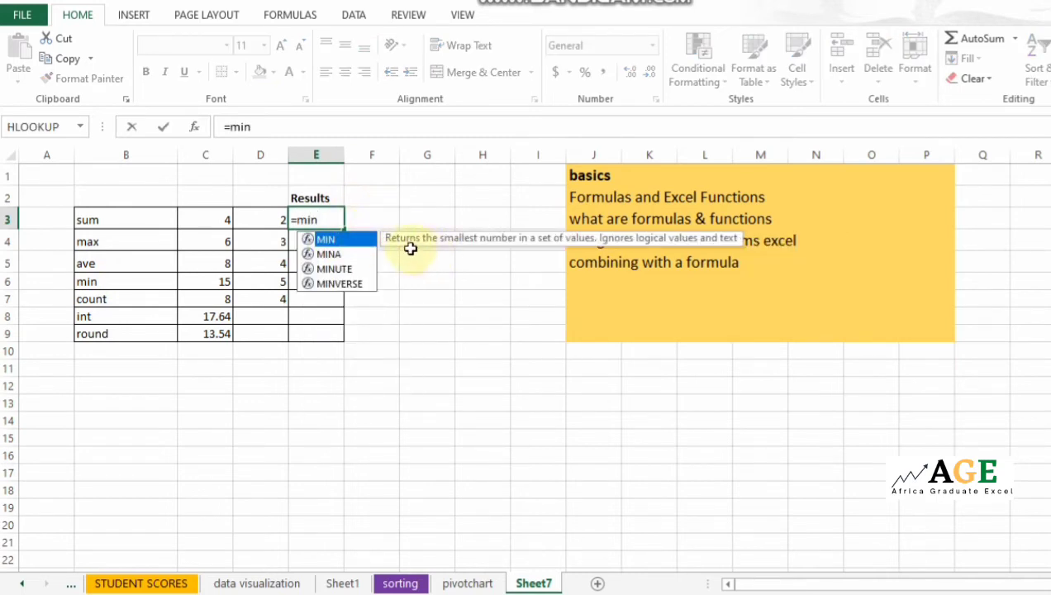
double_click(361, 244)
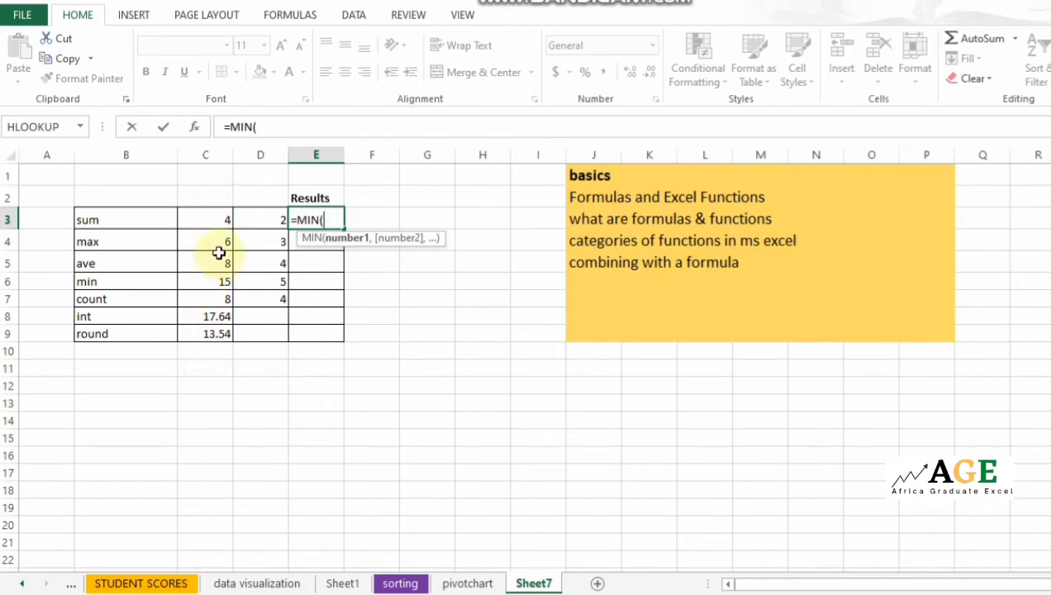
left_click_drag(222, 219, 221, 335)
key("Return")
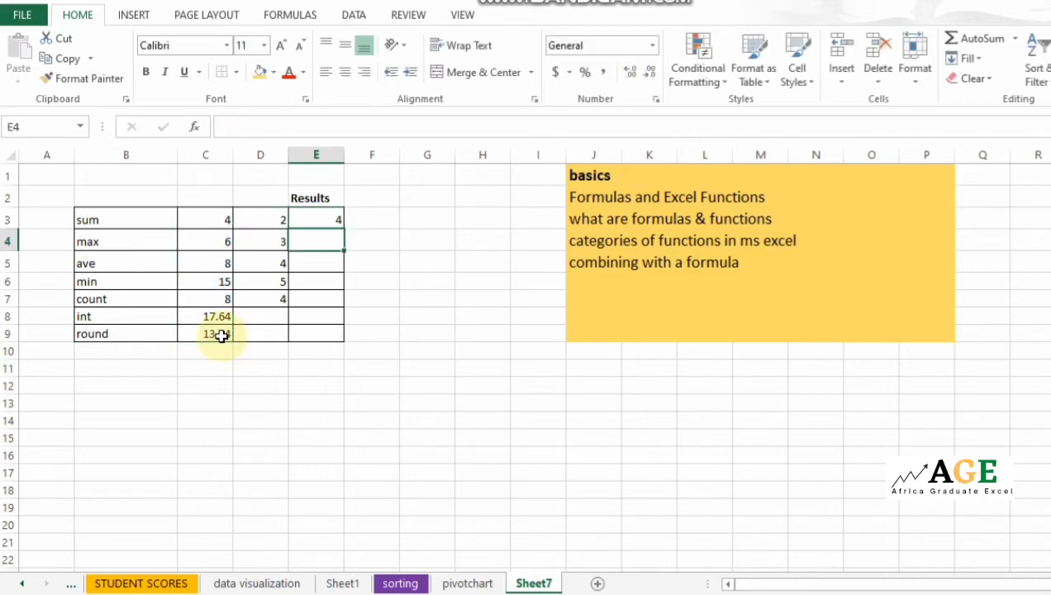
left_click(317, 218)
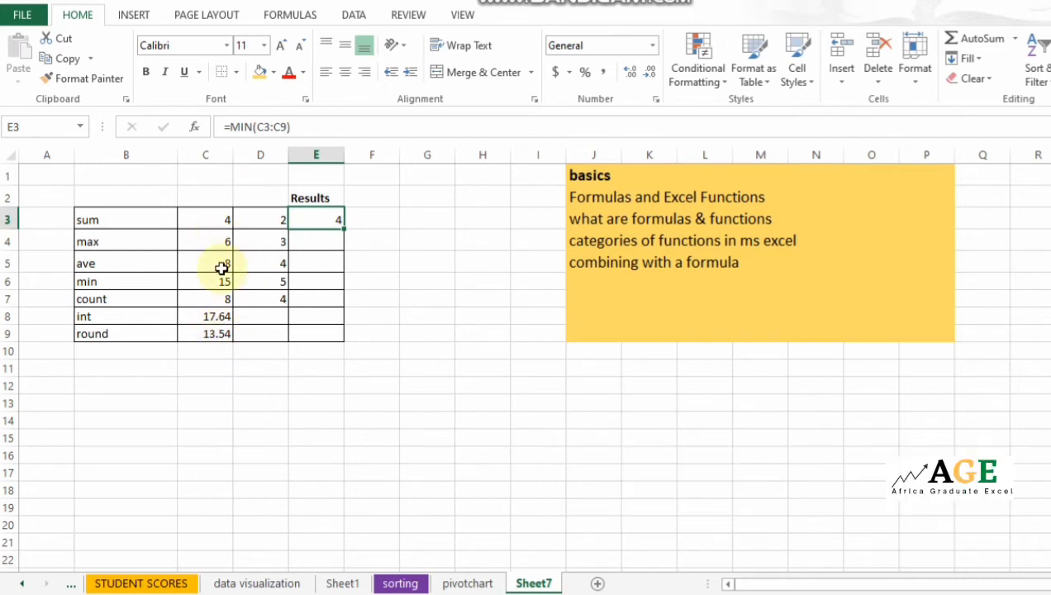
key("Delete")
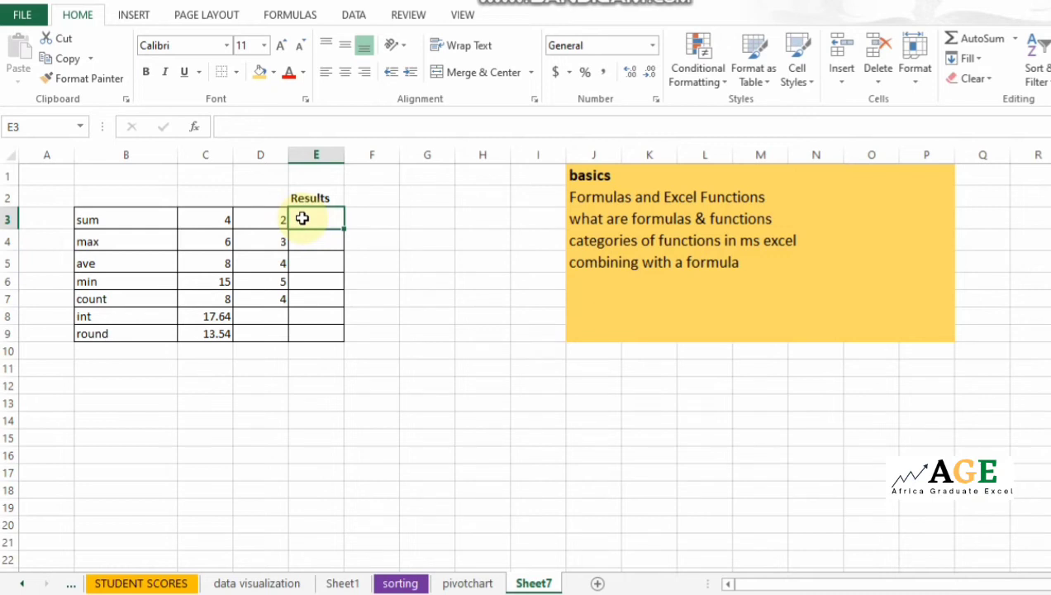
Count the numeric cells of the whole table, labels included in the range, in E3 with =COUNT(B3:D9).
type("=")
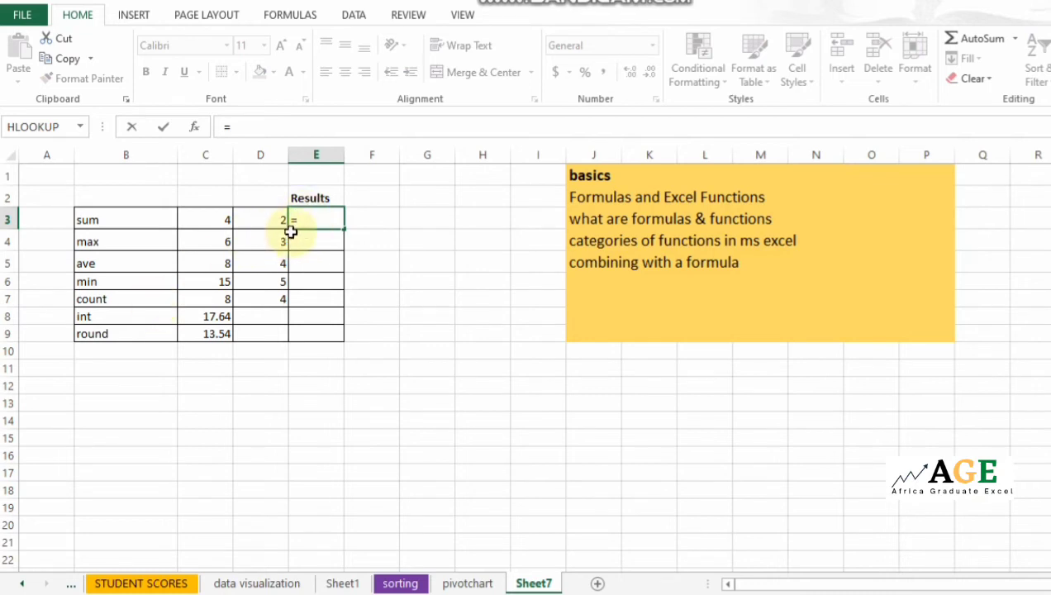
type("coun")
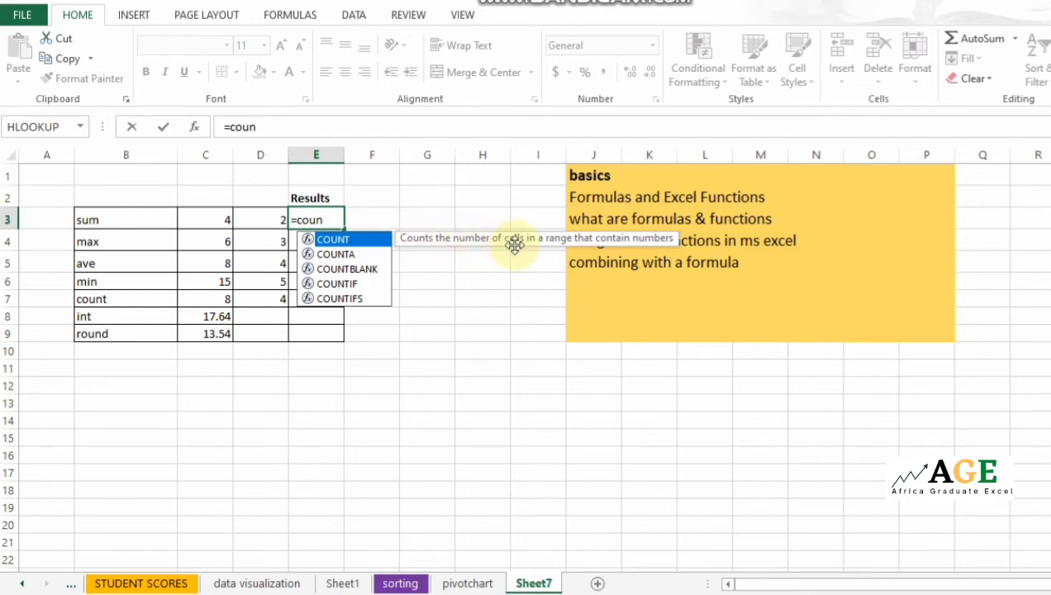
double_click(355, 240)
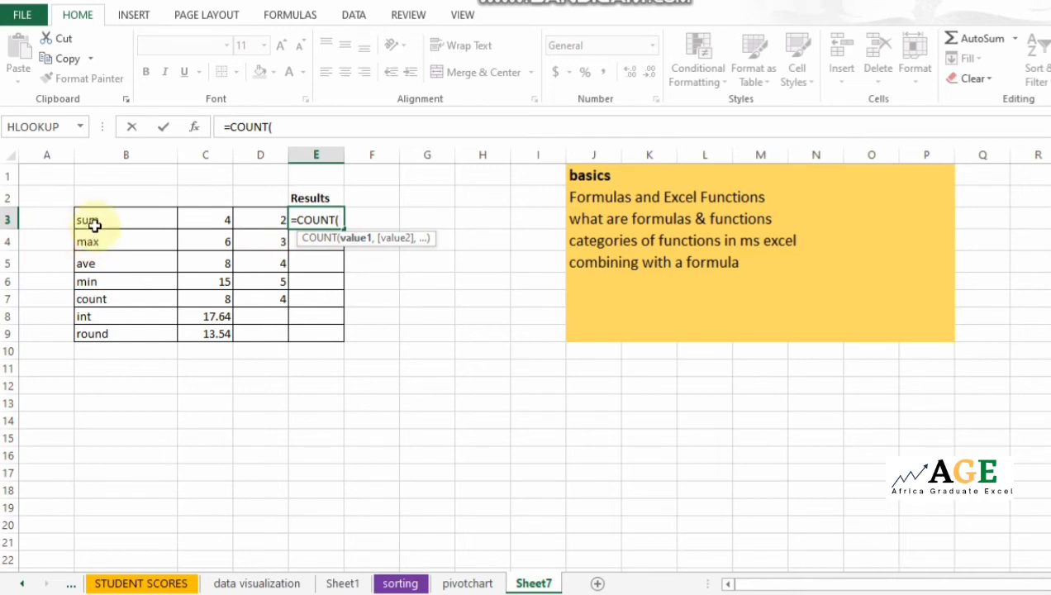
left_click_drag(102, 214, 274, 338)
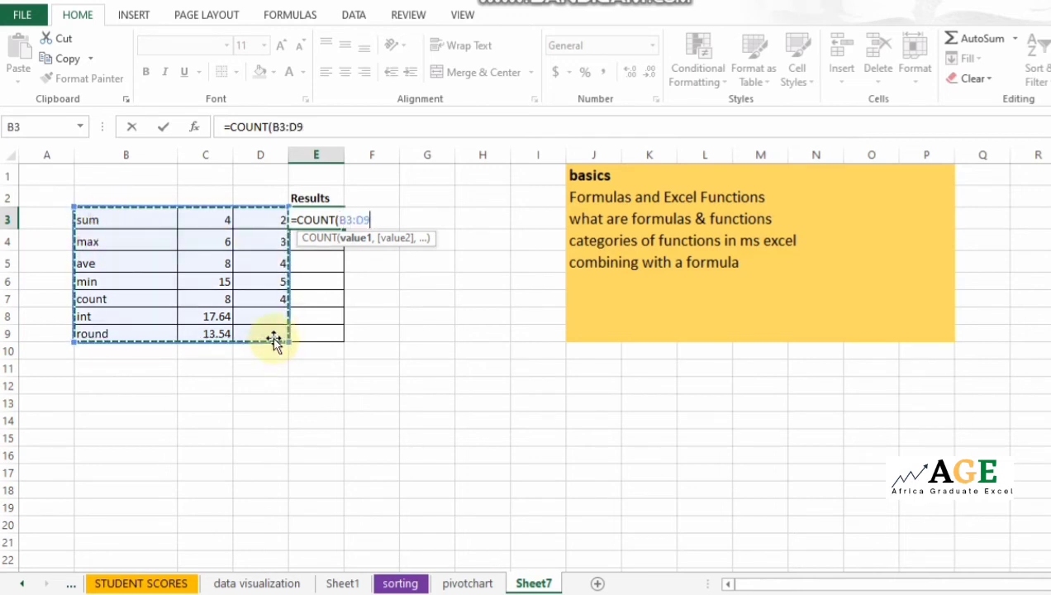
key("Return")
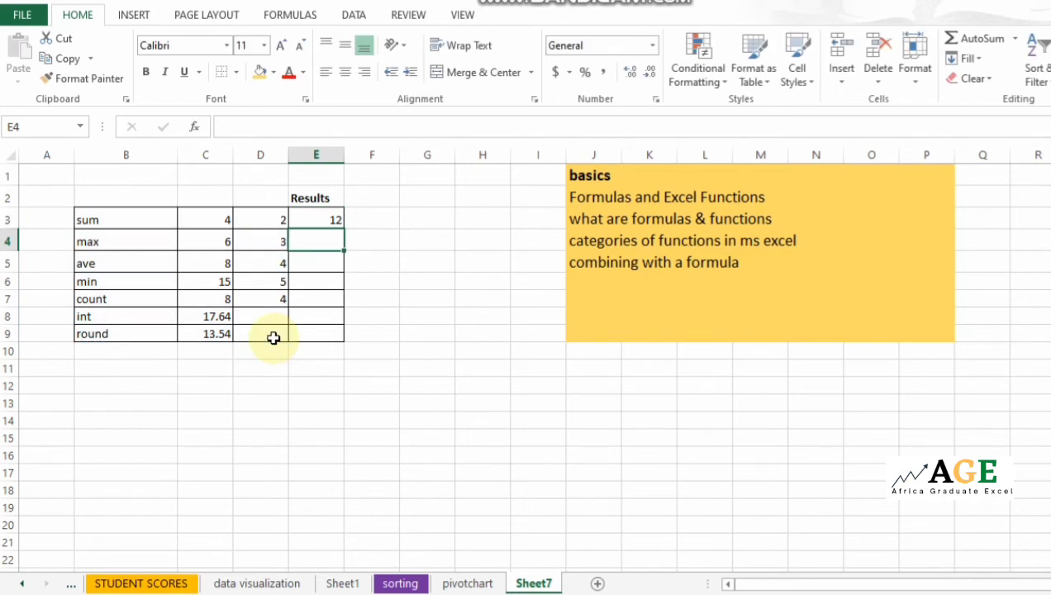
Try counting the non-empty cells of the whole table by changing the formula in E3 to =COUNTA(B3:D9).
left_click(332, 216)
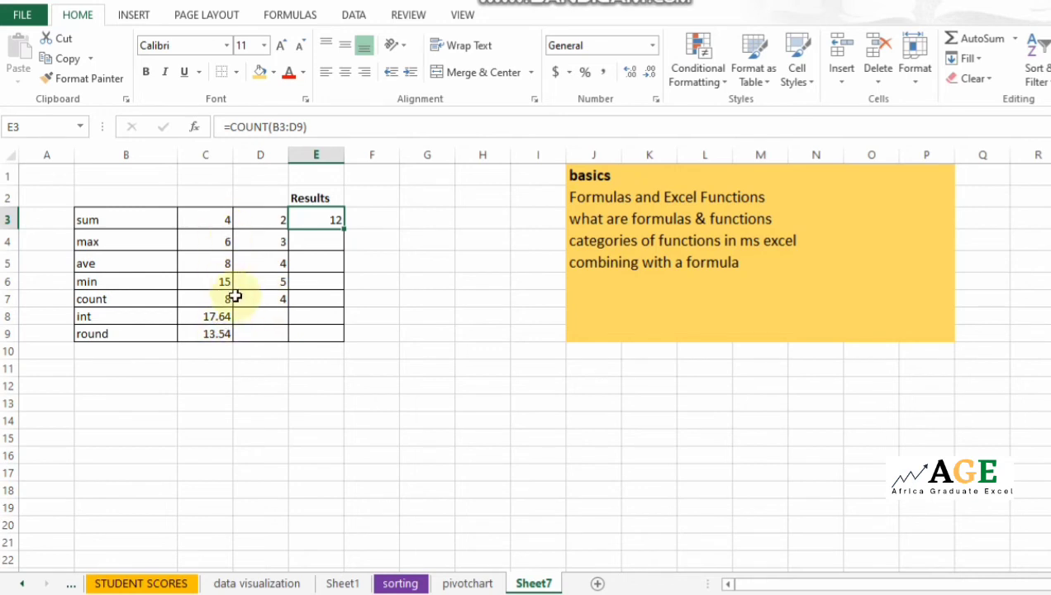
double_click(336, 219)
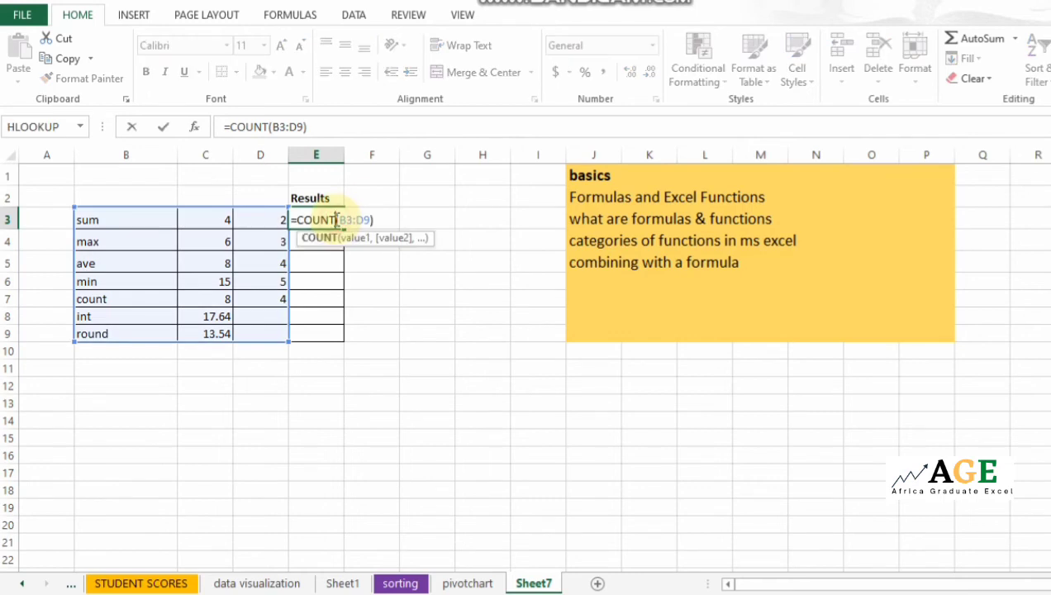
left_click(306, 125)
key("BackSpace")
key("BackSpace")
key("BackSpace")
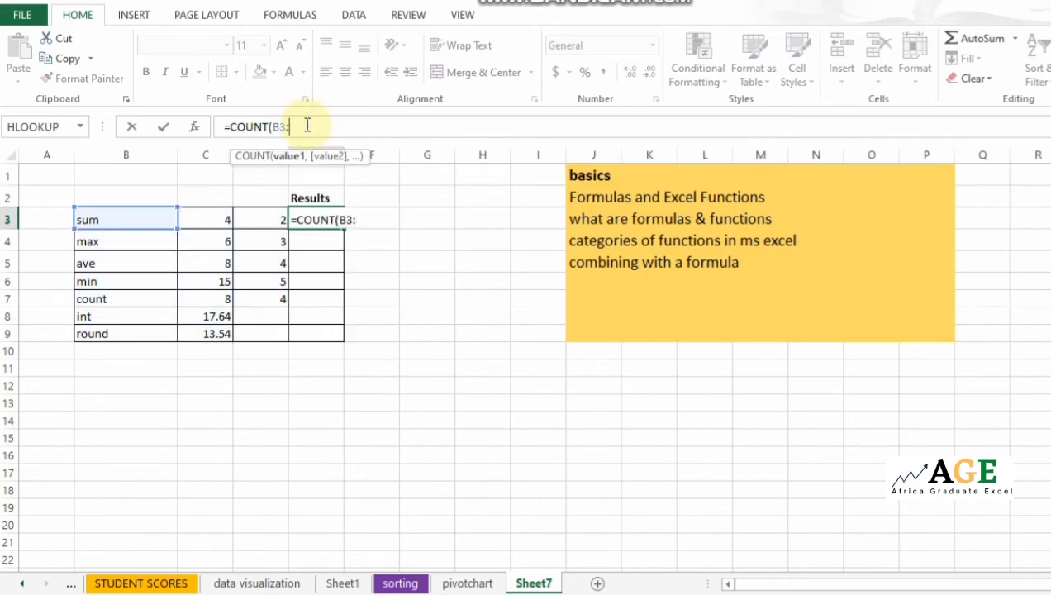
key("BackSpace")
key("BackSpace")
key("BackSpace")
key("BackSpace")
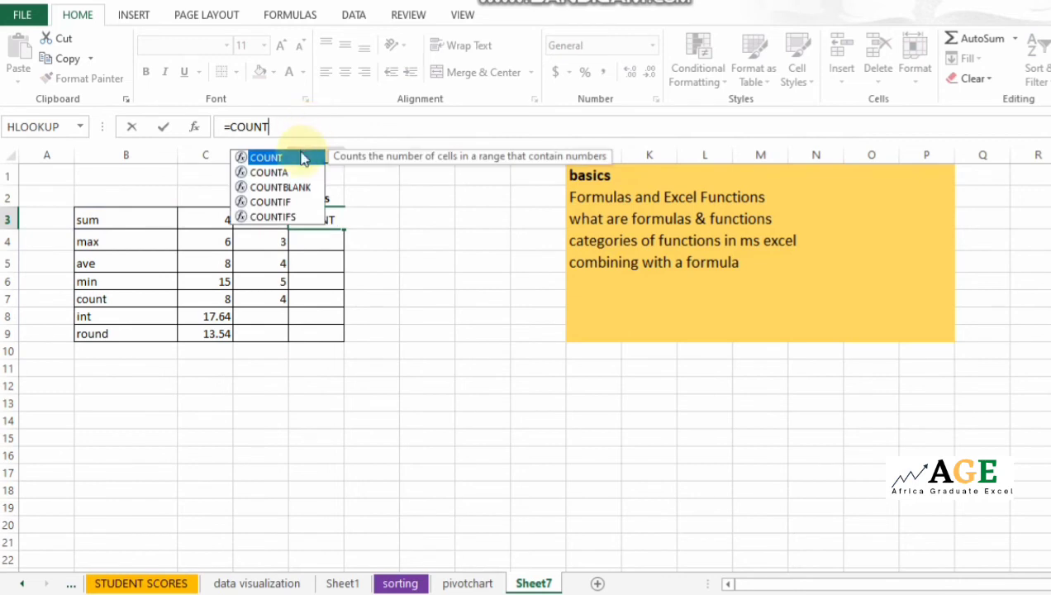
left_click(279, 173)
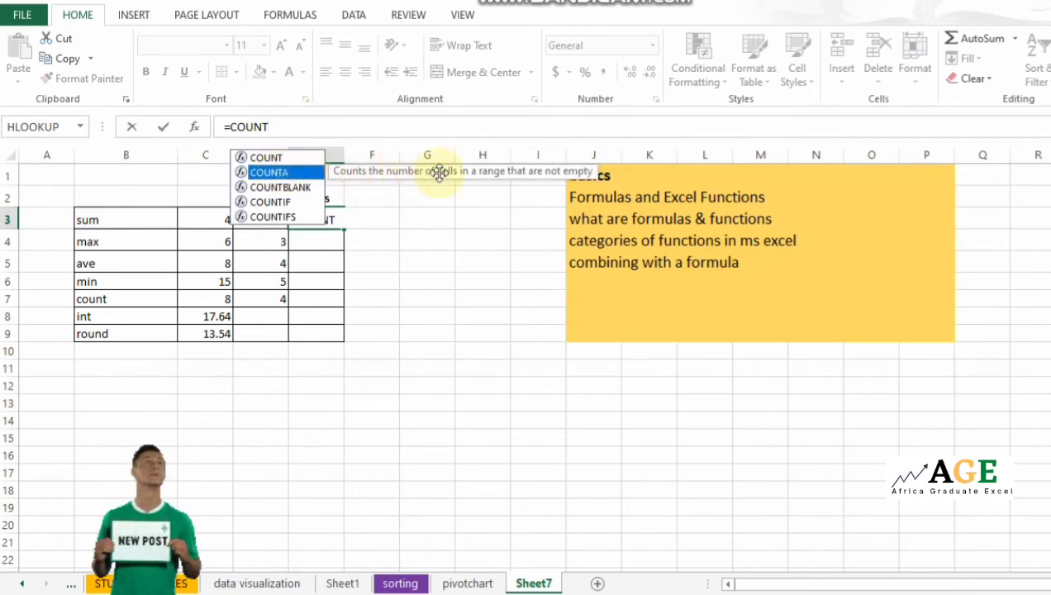
double_click(291, 174)
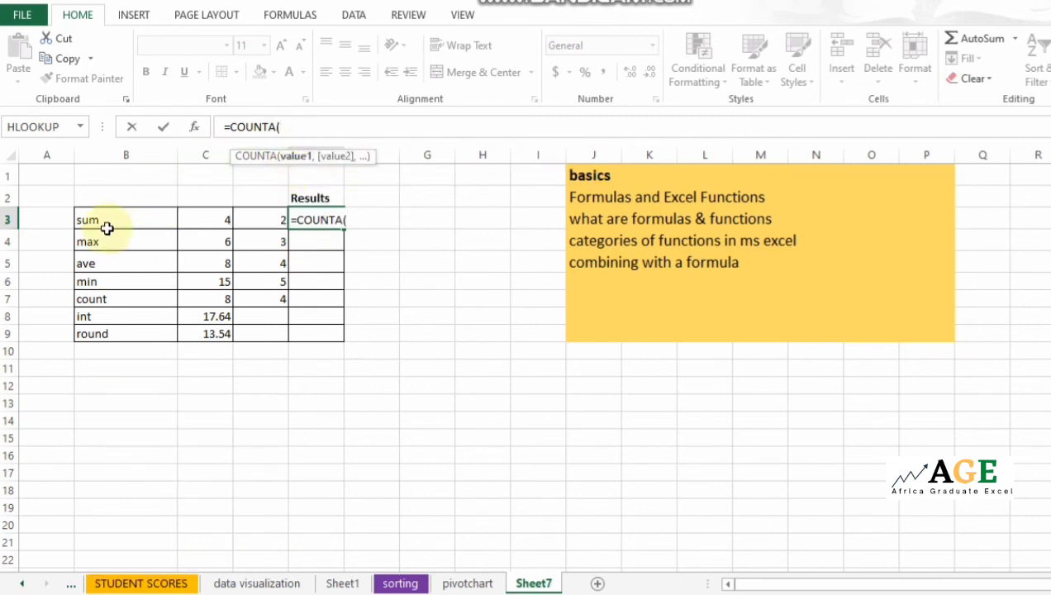
left_click_drag(100, 220, 276, 331)
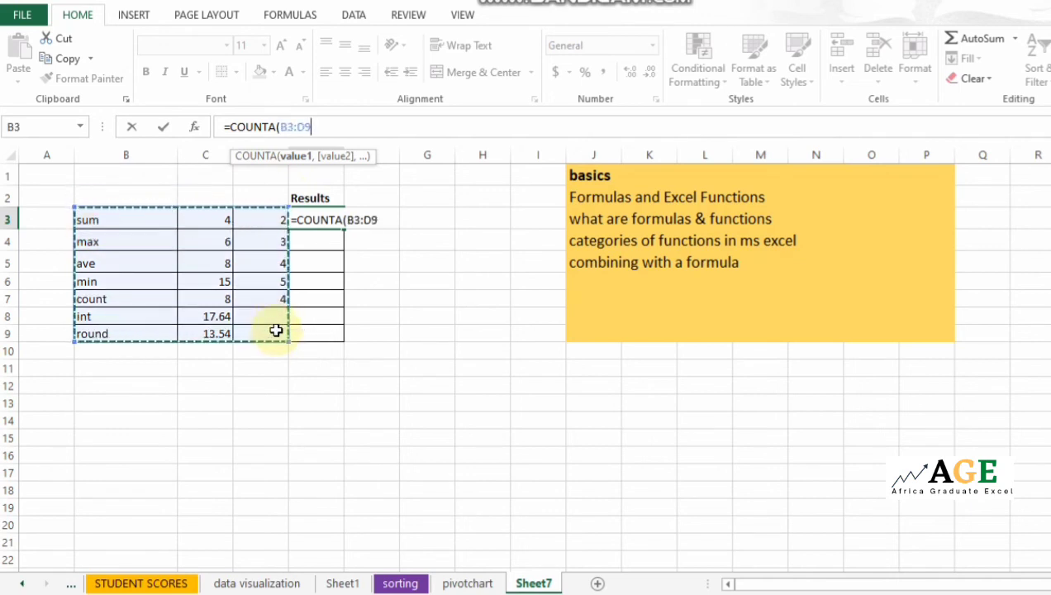
key("Return")
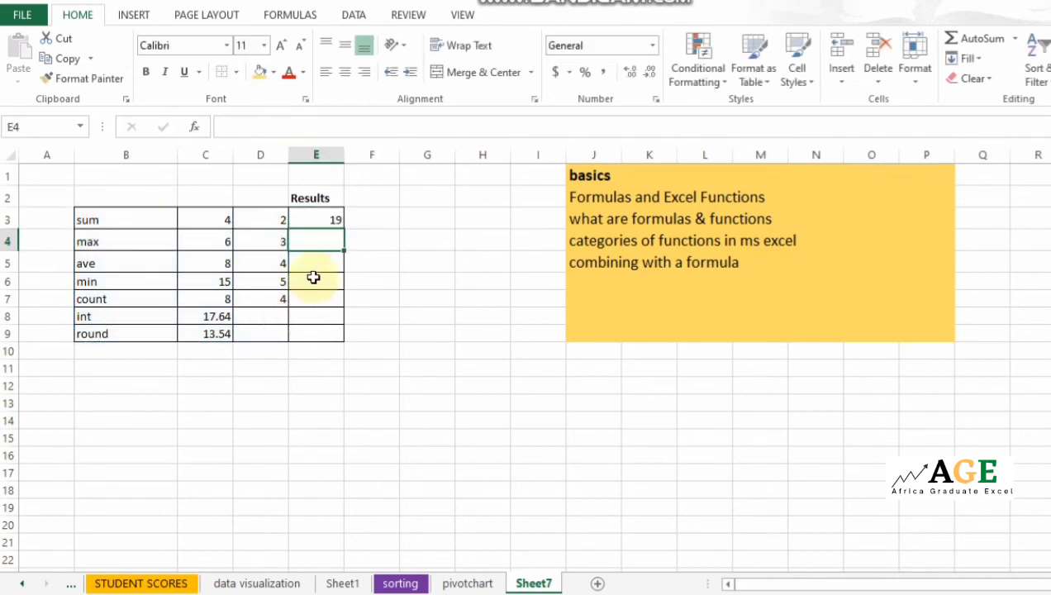
Try counting the table's empty cells by changing the formula in E3 to =COUNTBLANK(B3:D9).
left_click(328, 219)
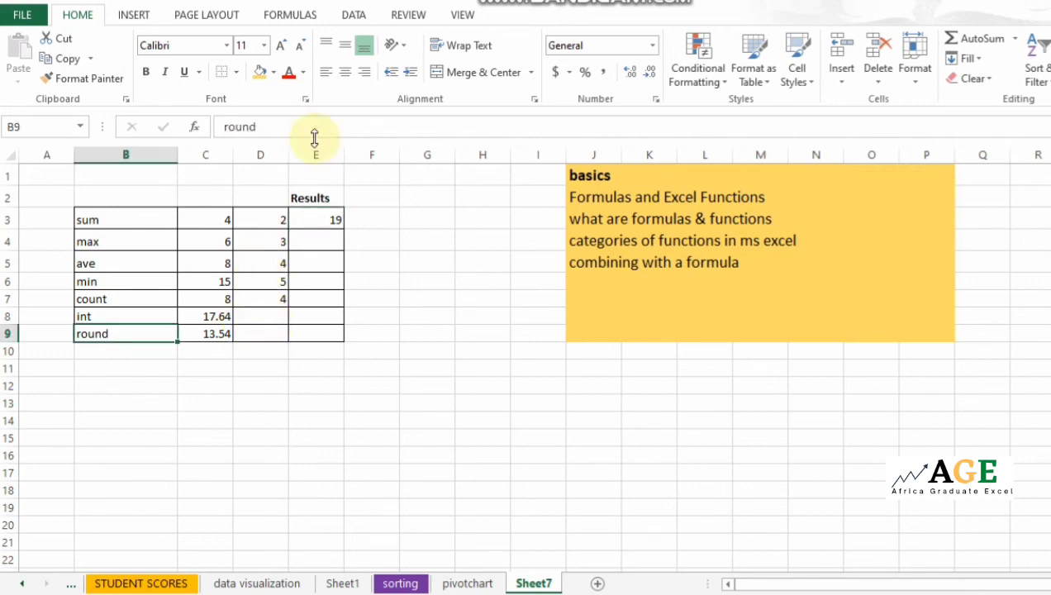
left_click(319, 225)
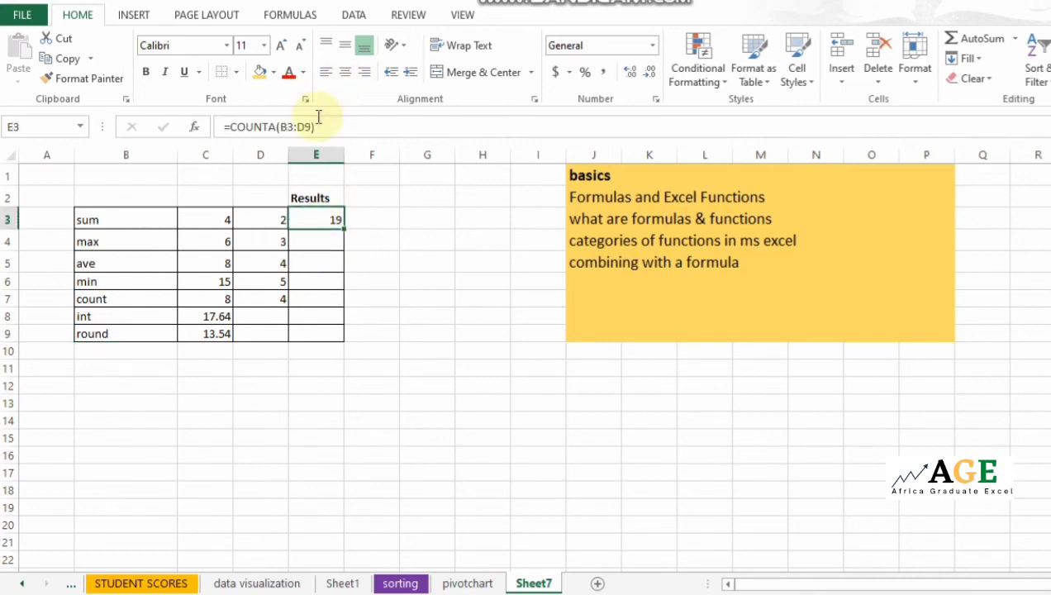
left_click(316, 124)
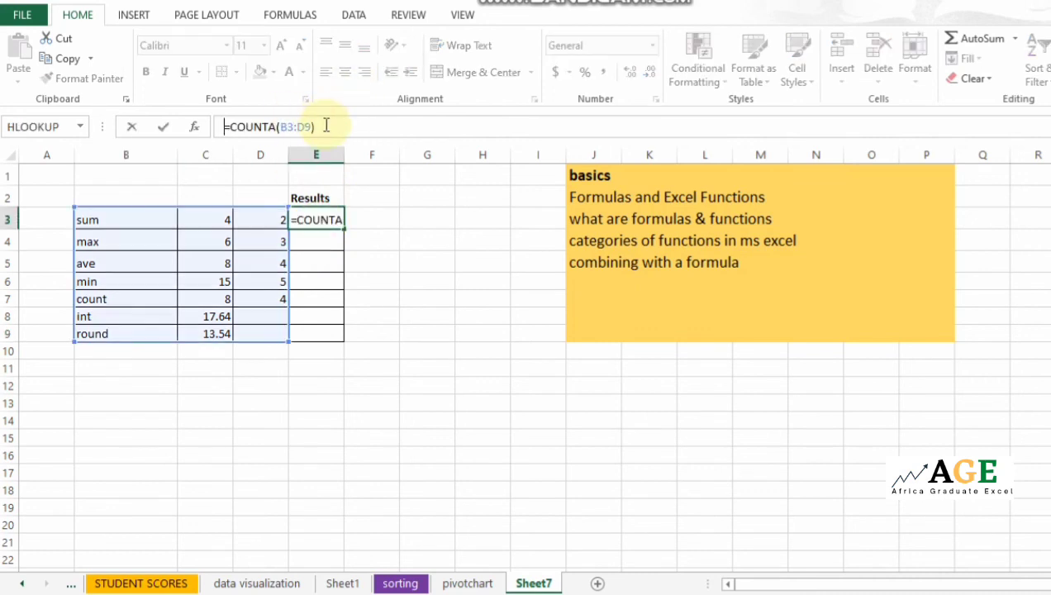
key("BackSpace")
key("BackSpace")
key("BackSpace")
key("BackSpace")
key("BackSpace")
key("BackSpace")
key("BackSpace")
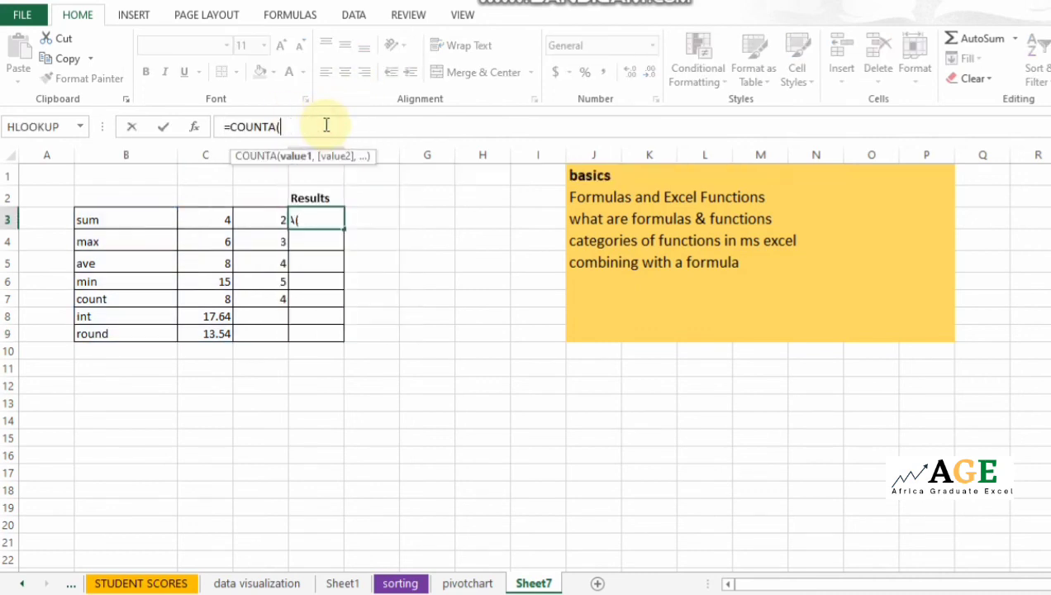
key("BackSpace")
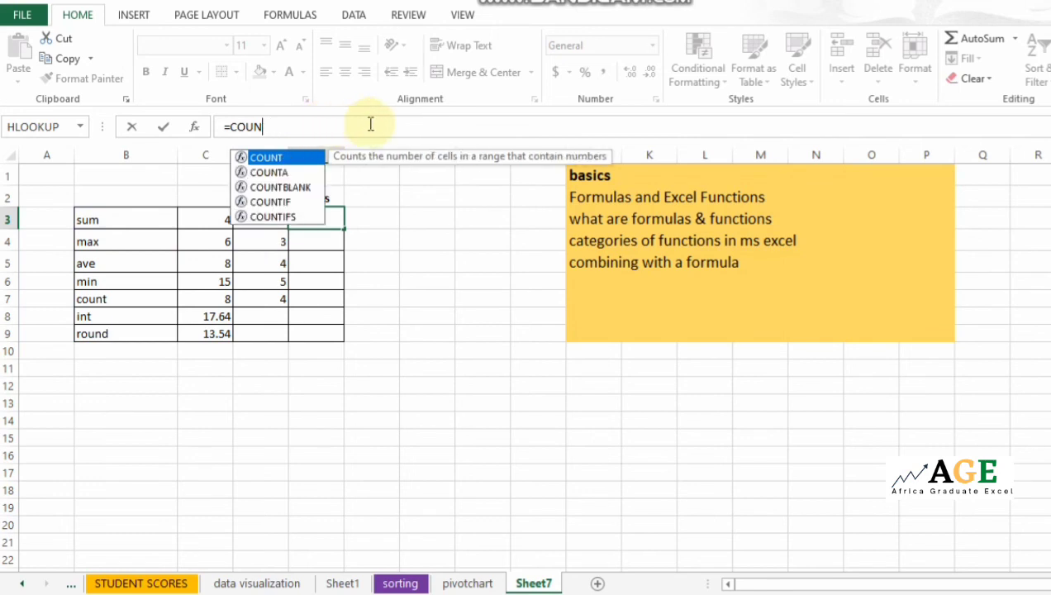
left_click(299, 191)
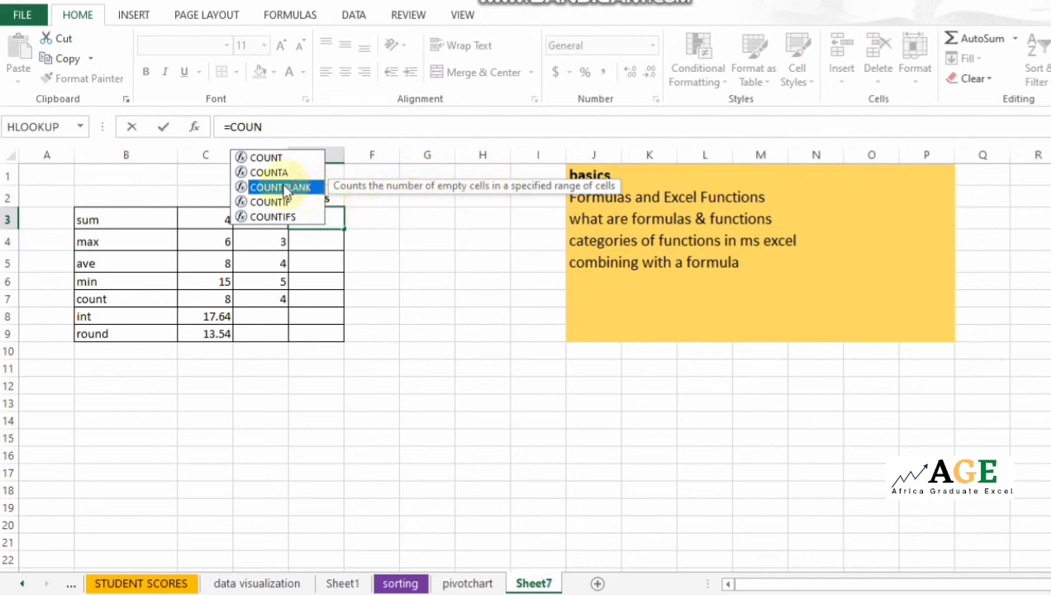
double_click(284, 186)
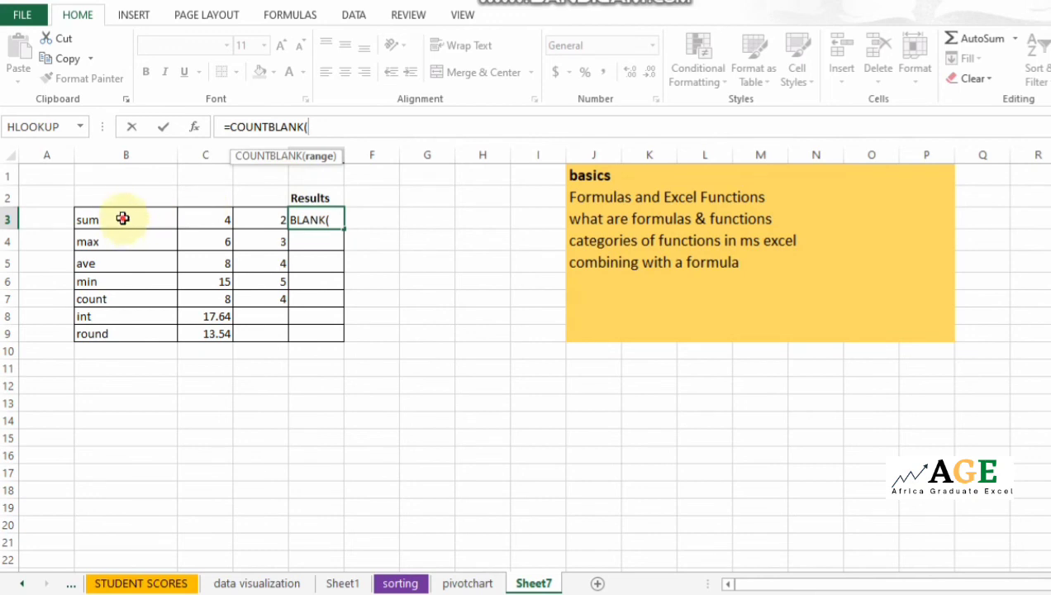
left_click_drag(122, 218, 258, 331)
key("Return")
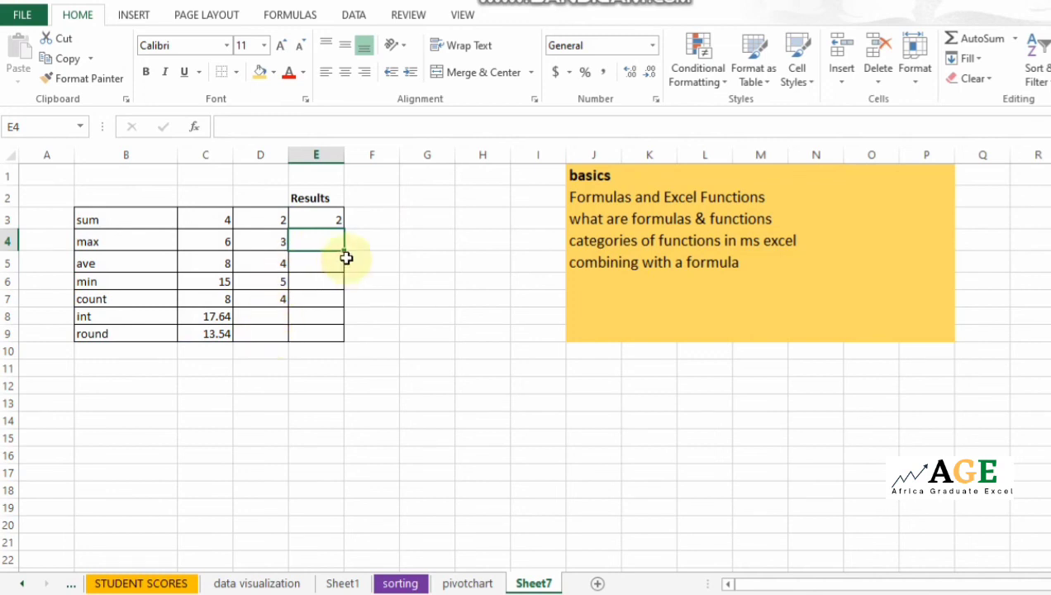
Clear the formula from E3 and select an empty cell outside the table.
left_click(327, 219)
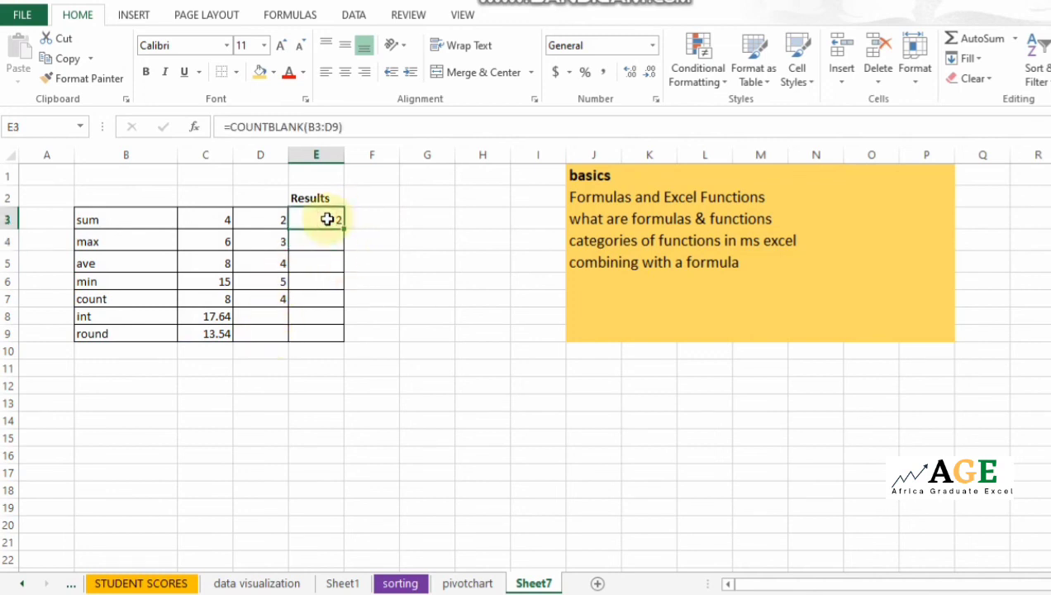
key("Delete")
left_click(469, 196)
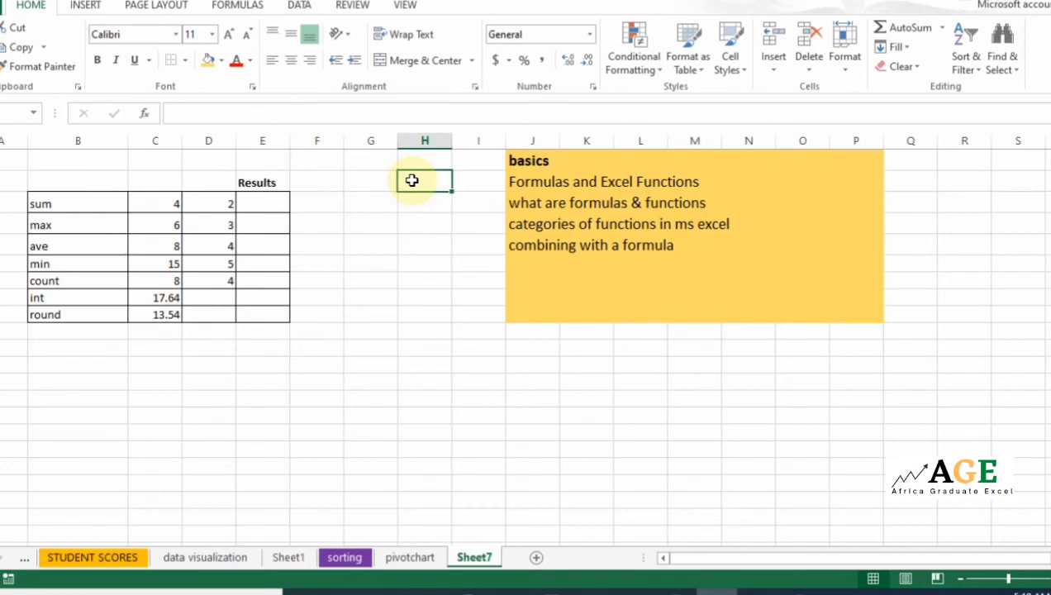